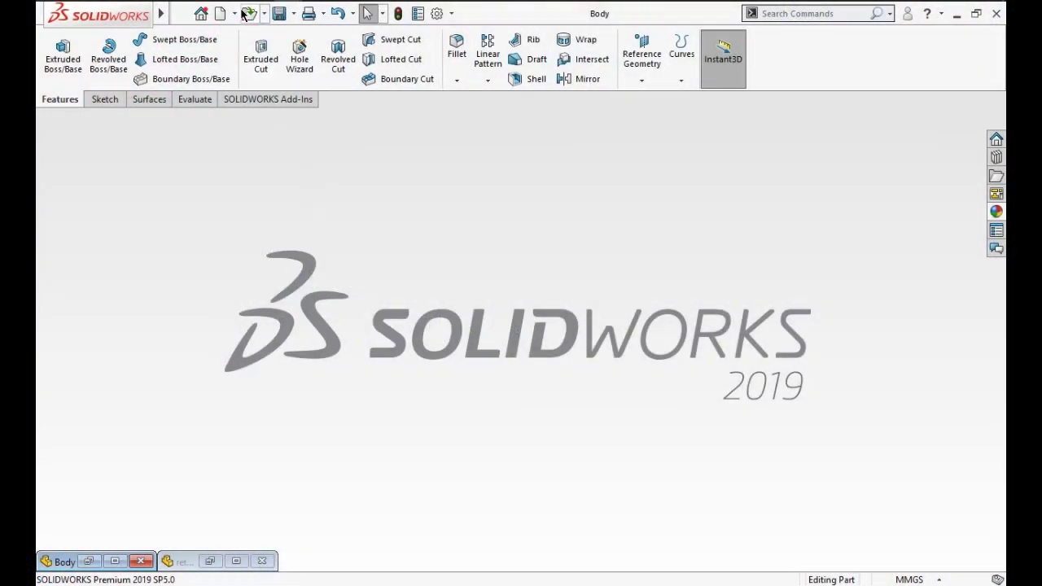
Create a new blank part document, Part4, accepting the blank-template warning
left_click(220, 14)
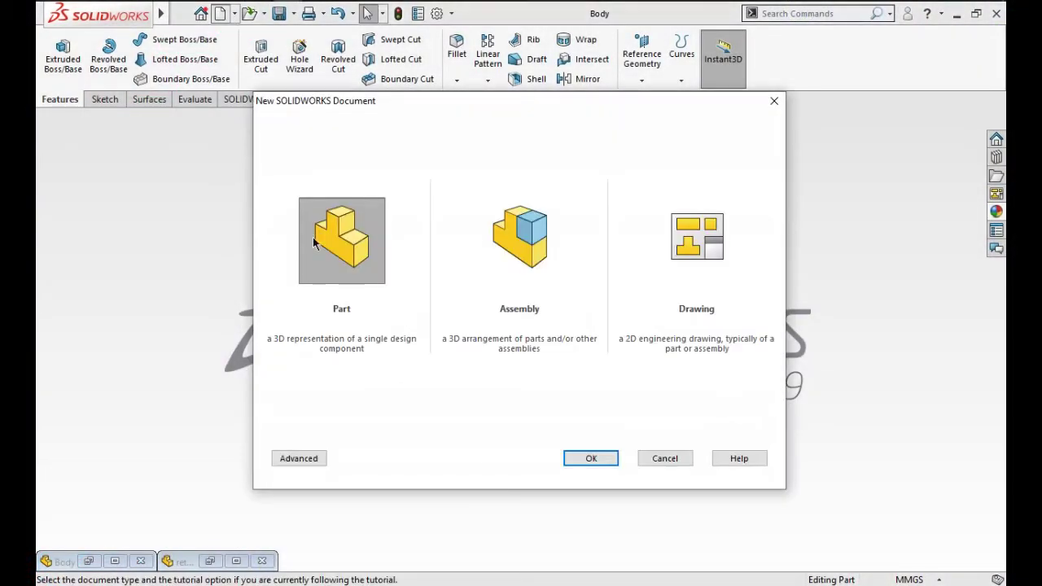
left_click(590, 460)
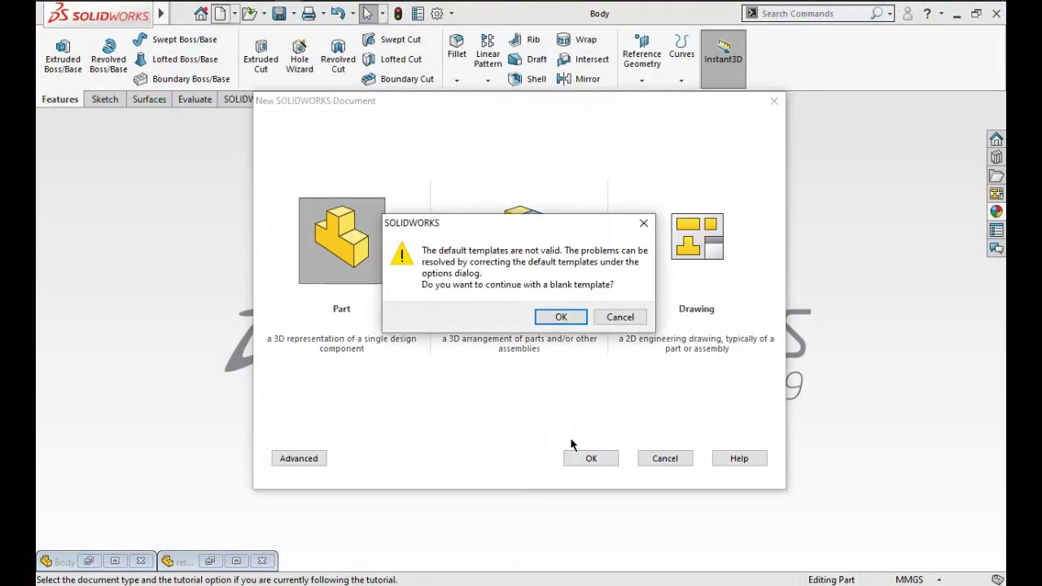
left_click(546, 317)
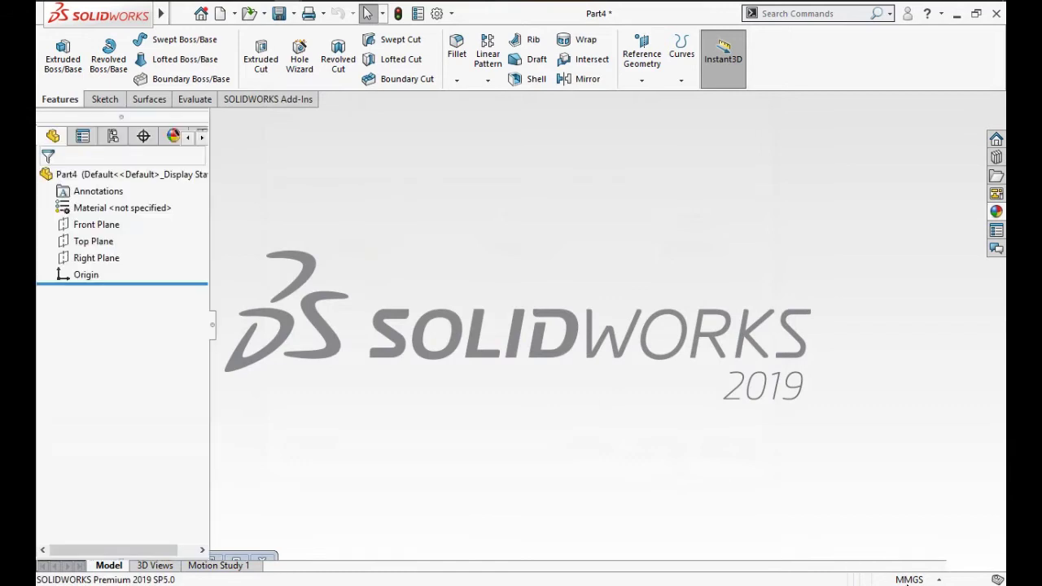
Keep MMGS millimetre units and switch the viewport scene to Plain White
left_click(909, 580)
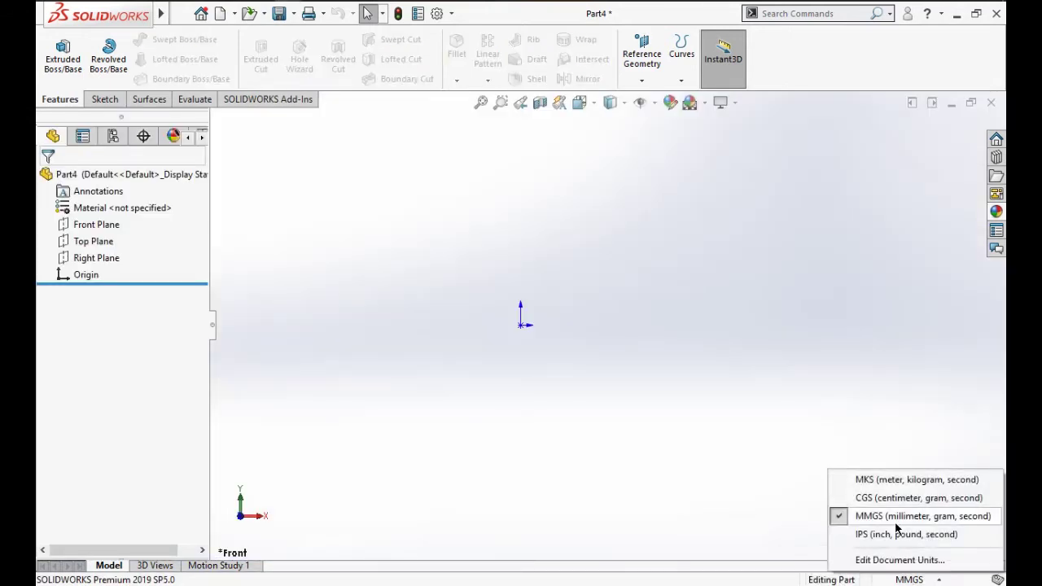
left_click(894, 518)
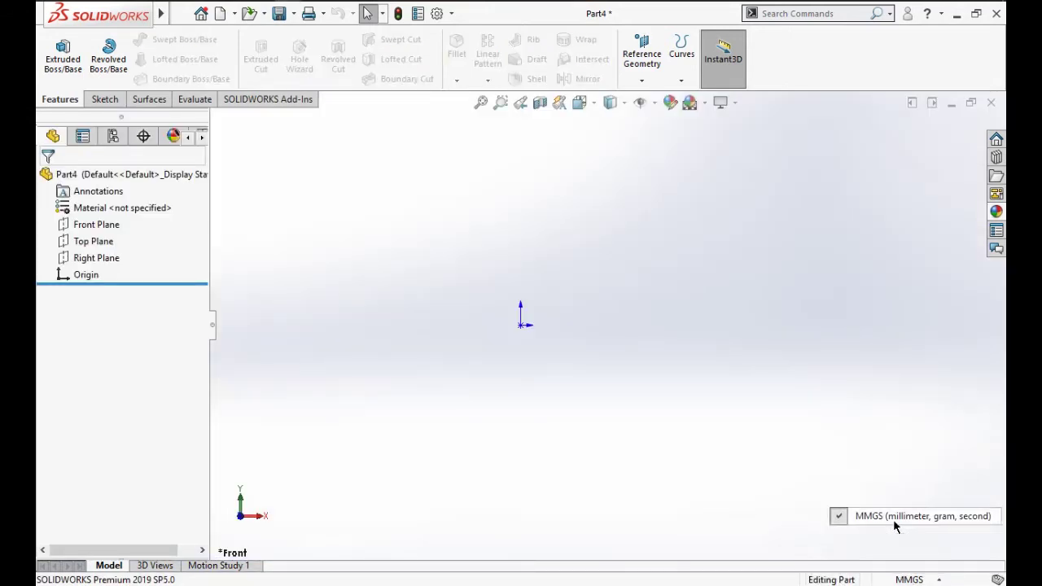
left_click(704, 102)
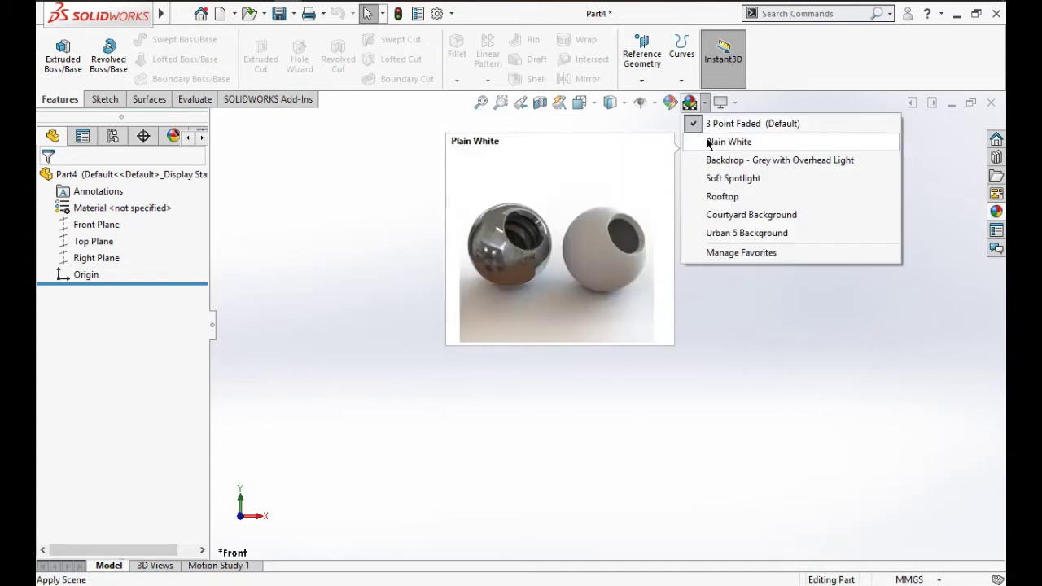
left_click(708, 144)
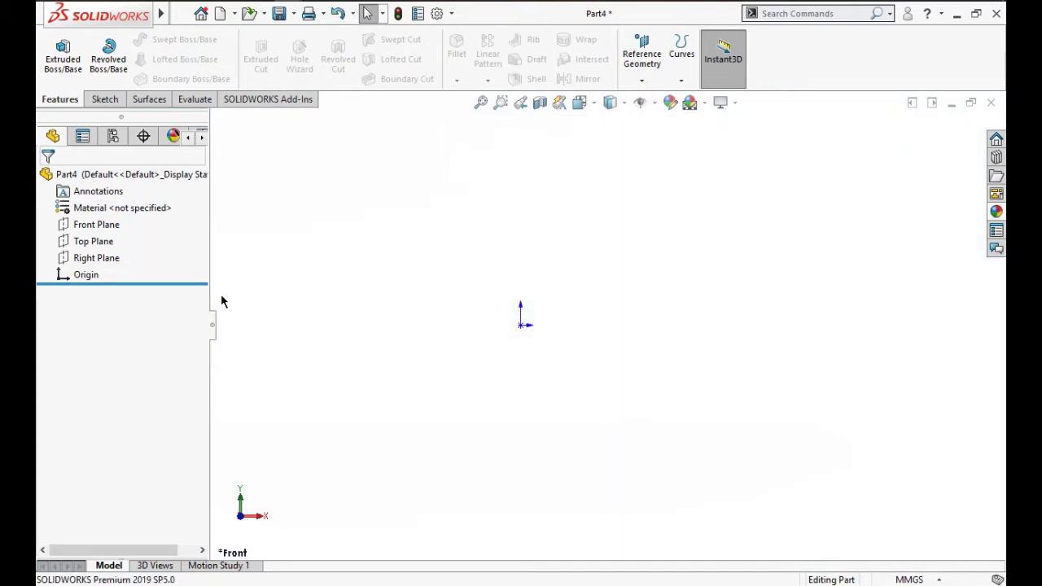
Start a sketch on the Front Plane and draw a horizontal centerline through the origin
left_click(100, 223)
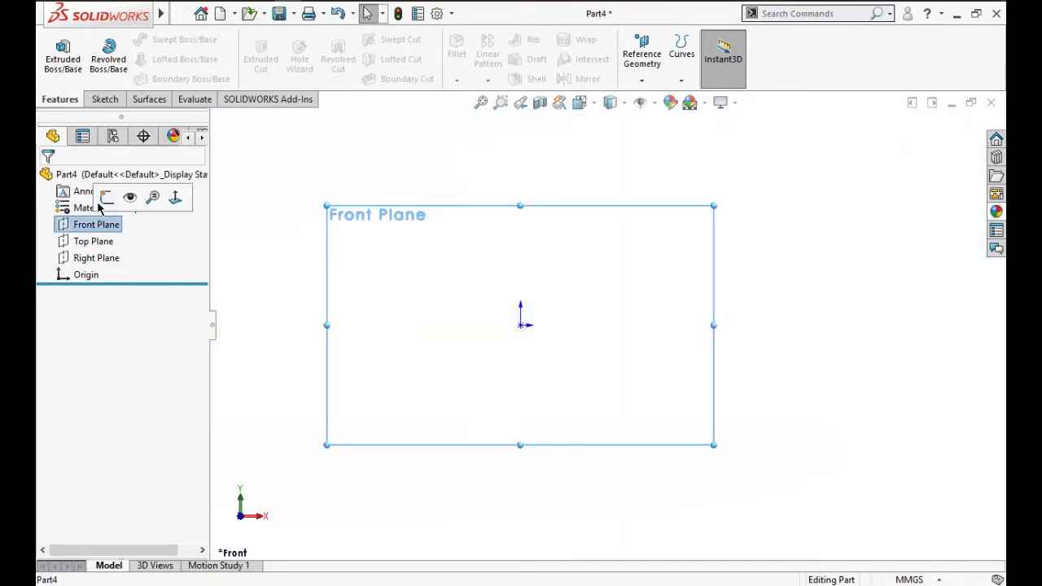
left_click(107, 197)
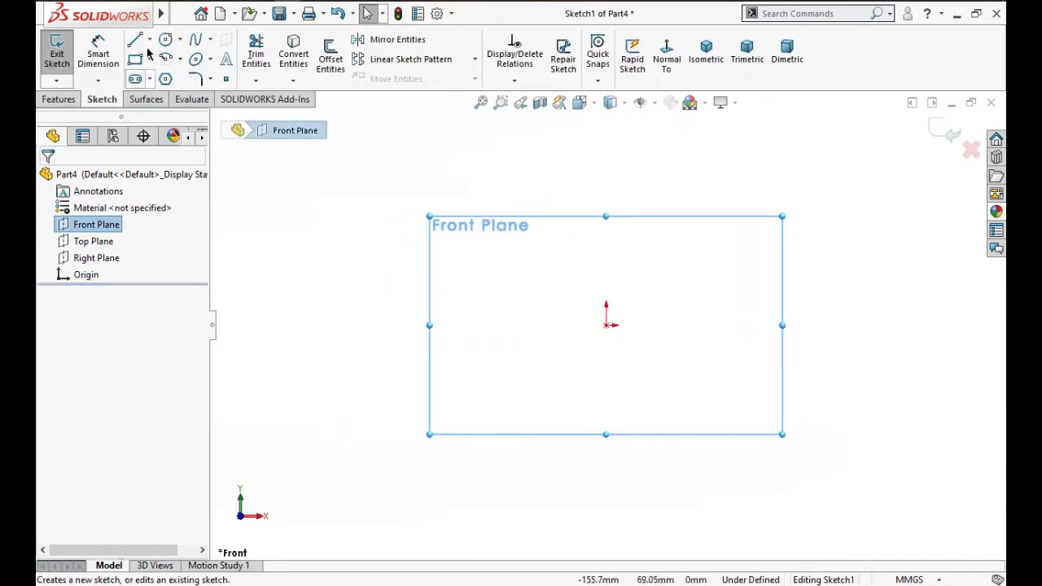
left_click(150, 39)
left_click(170, 78)
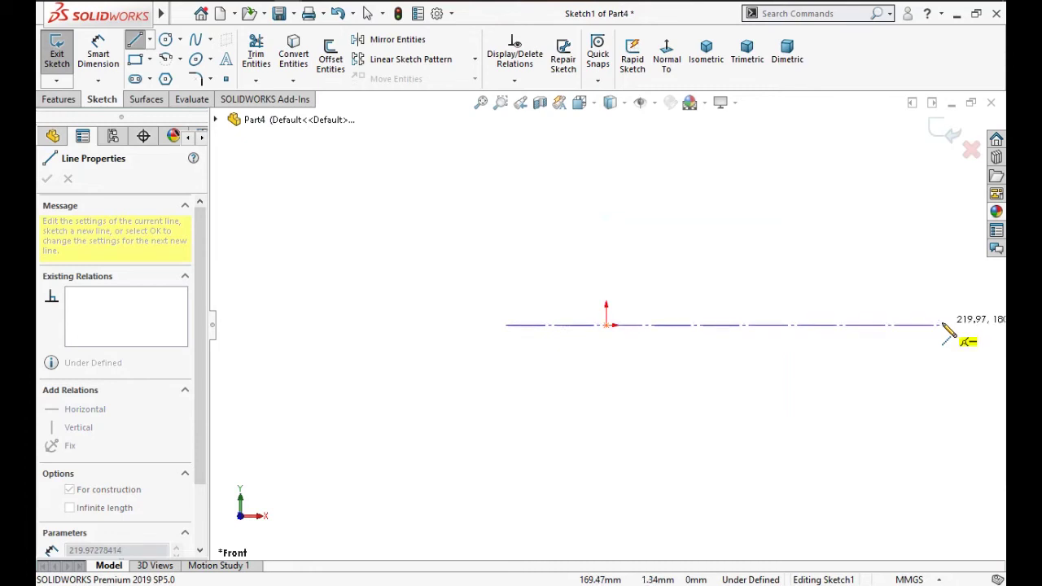
left_click(942, 324)
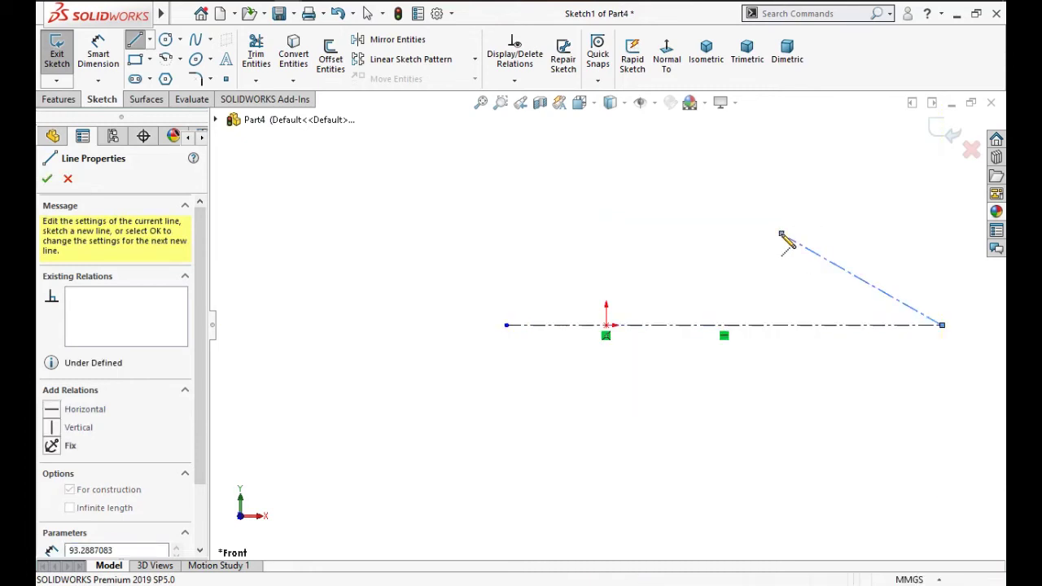
key("Escape")
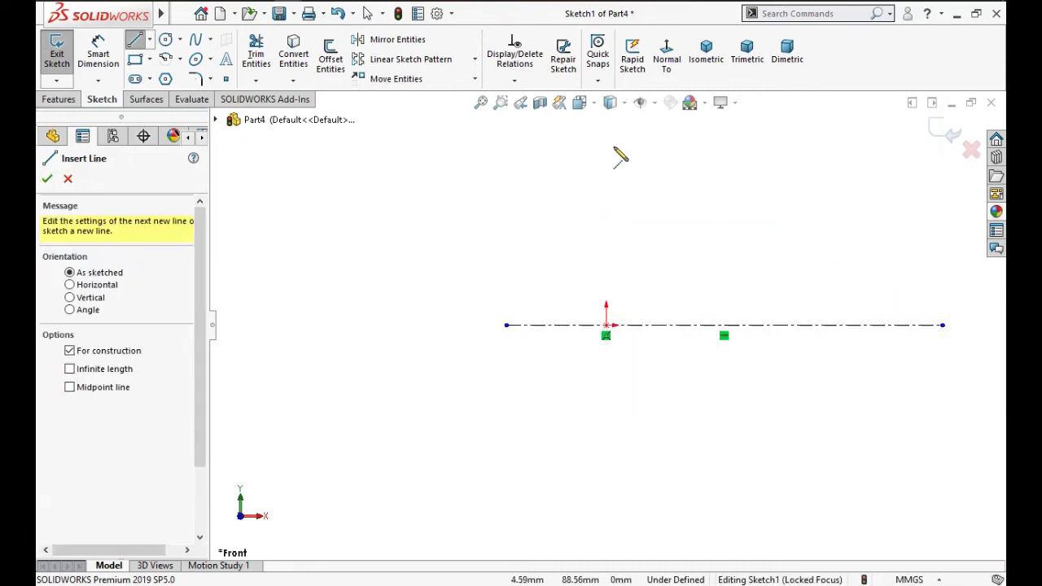
key("Escape")
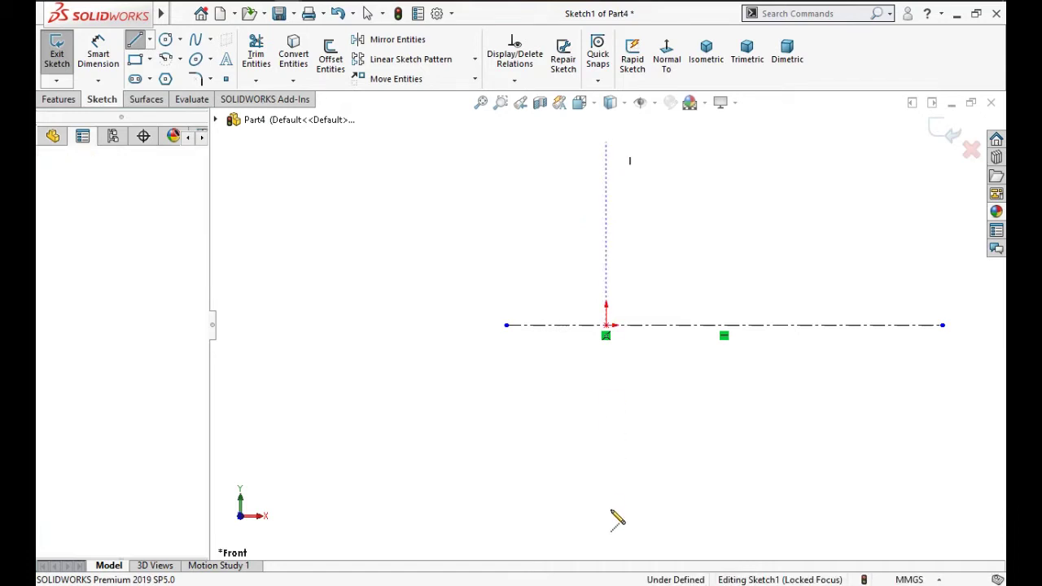
Draw a vertical centerline through the origin and check its vertical relation
left_click(606, 143)
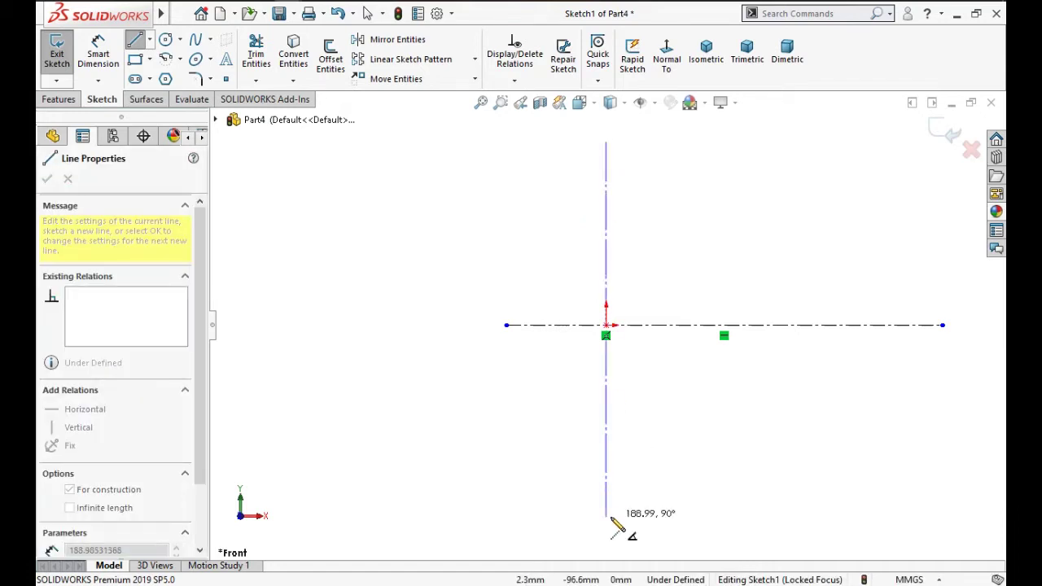
left_click(608, 517)
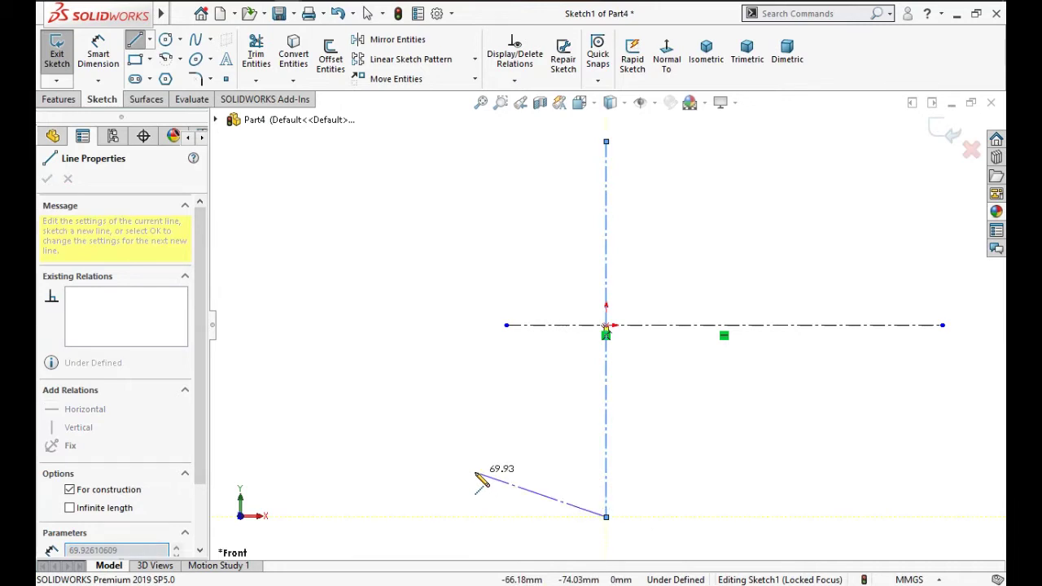
key("Escape")
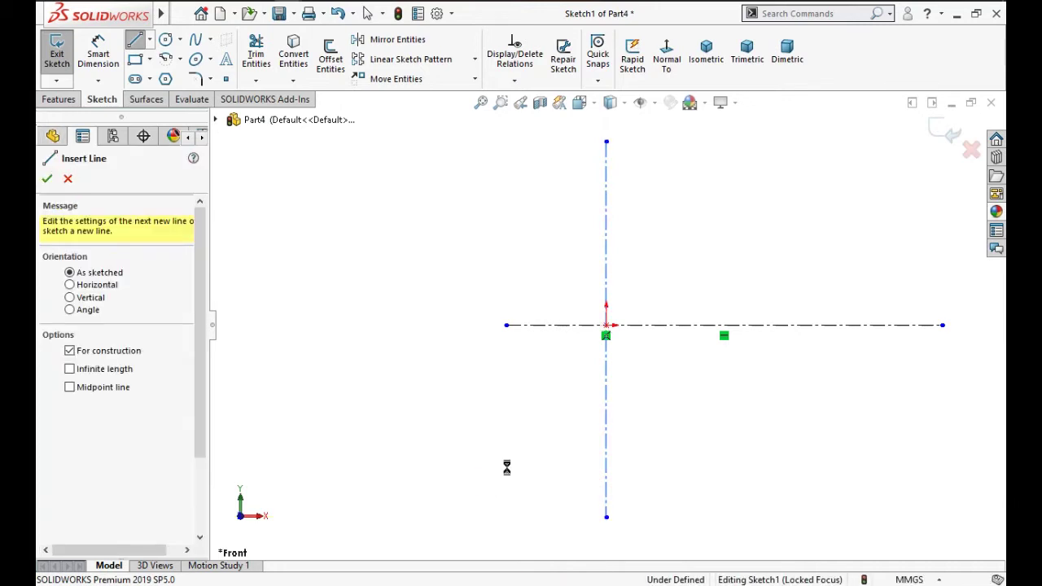
key("Escape")
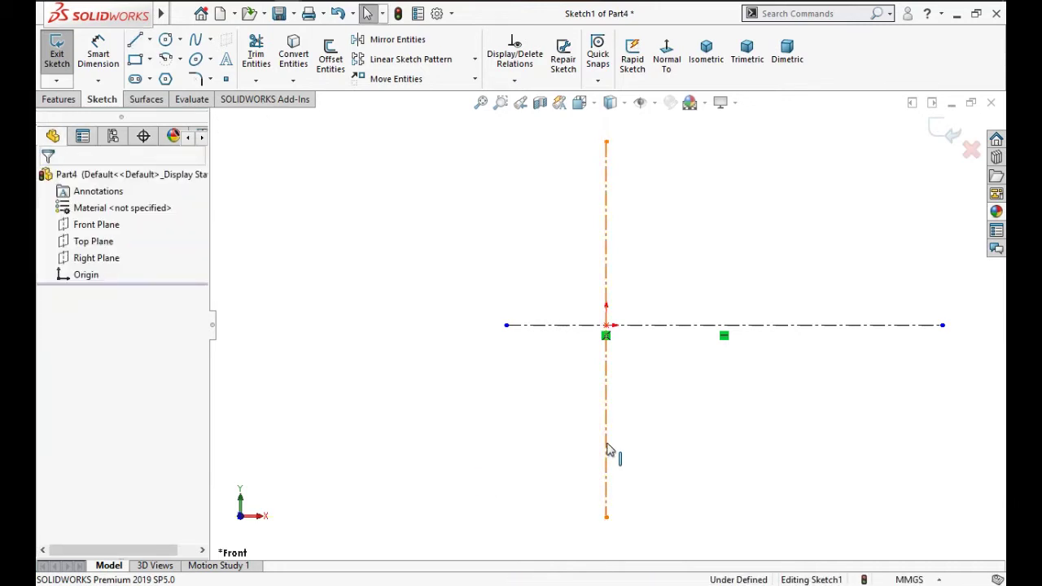
left_click(645, 402)
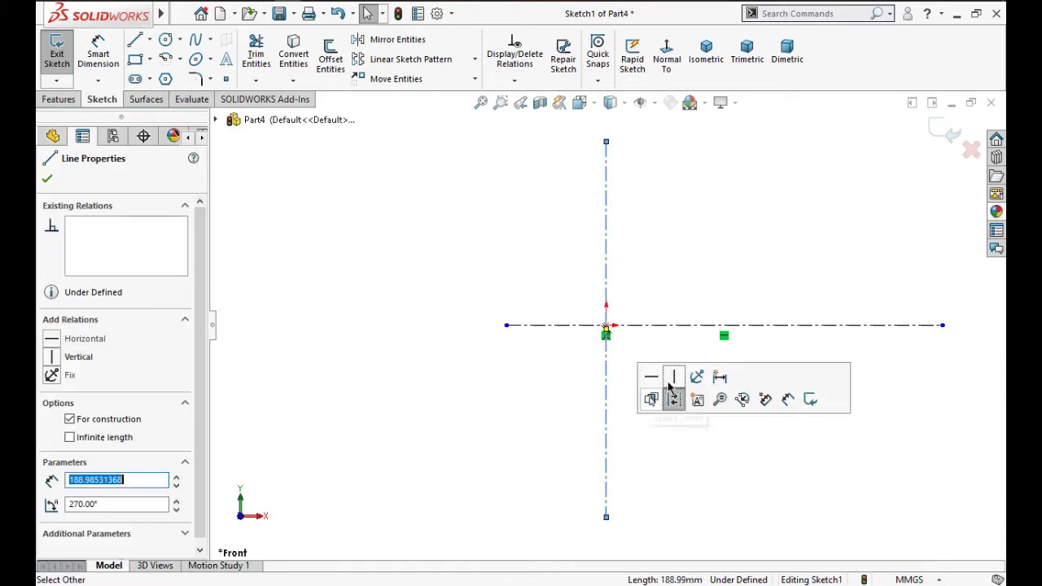
left_click(708, 464)
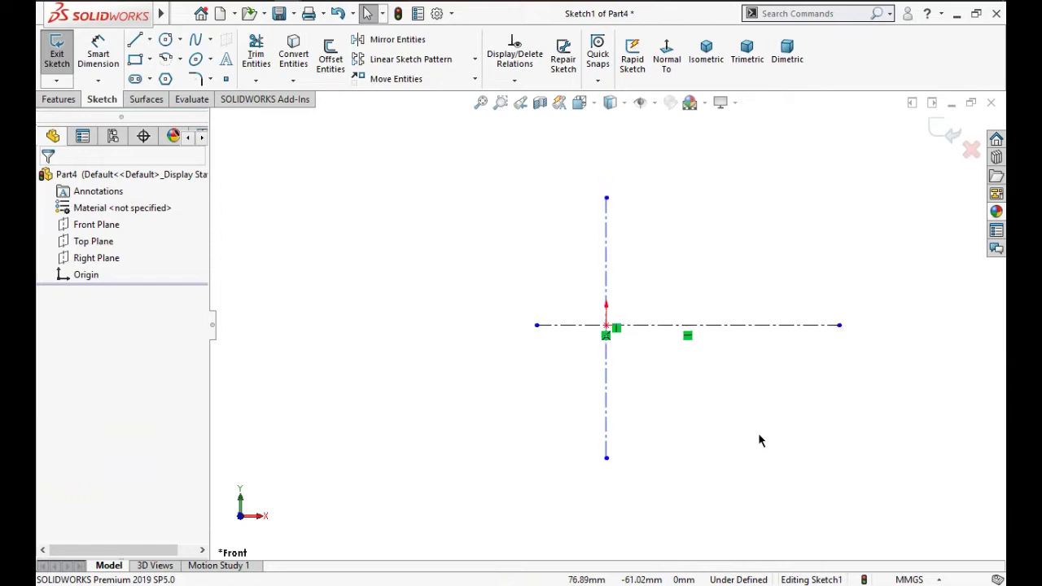
mouse_move(860, 383)
middle_mouse_down("ctrl")
mouse_move(798, 325)
mouse_move(713, 409)
middle_mouse_up("ctrl")
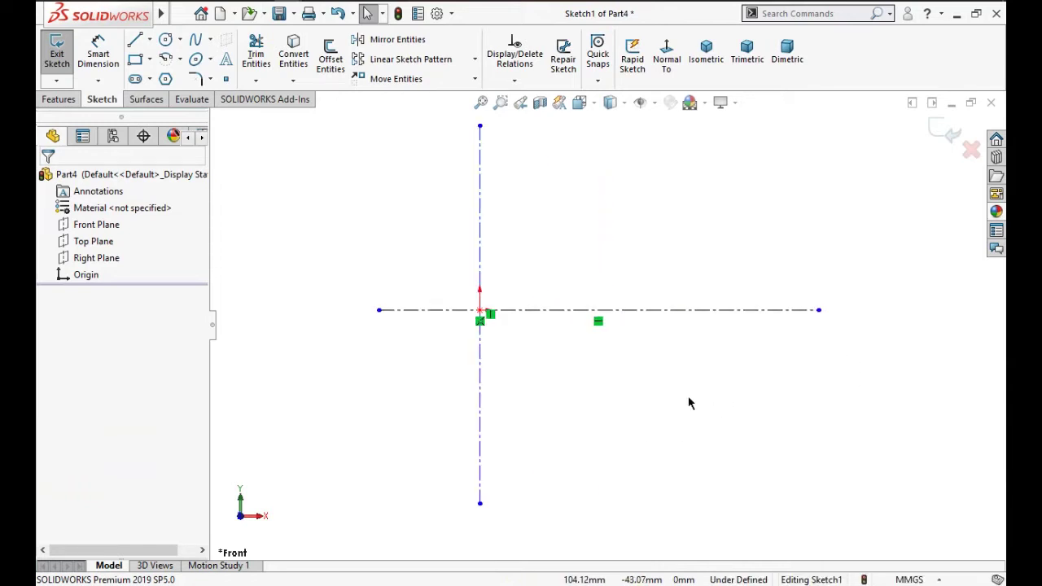
right_click_drag(817, 397, 791, 385)
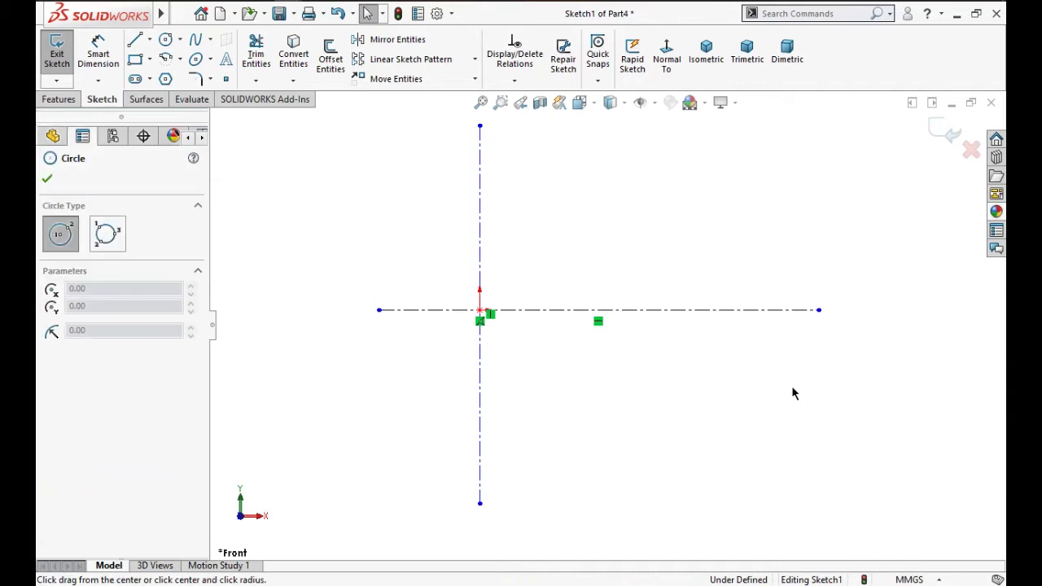
Draw a circle centred at the origin and dimension its diameter to 112.5 mm
left_click(480, 311)
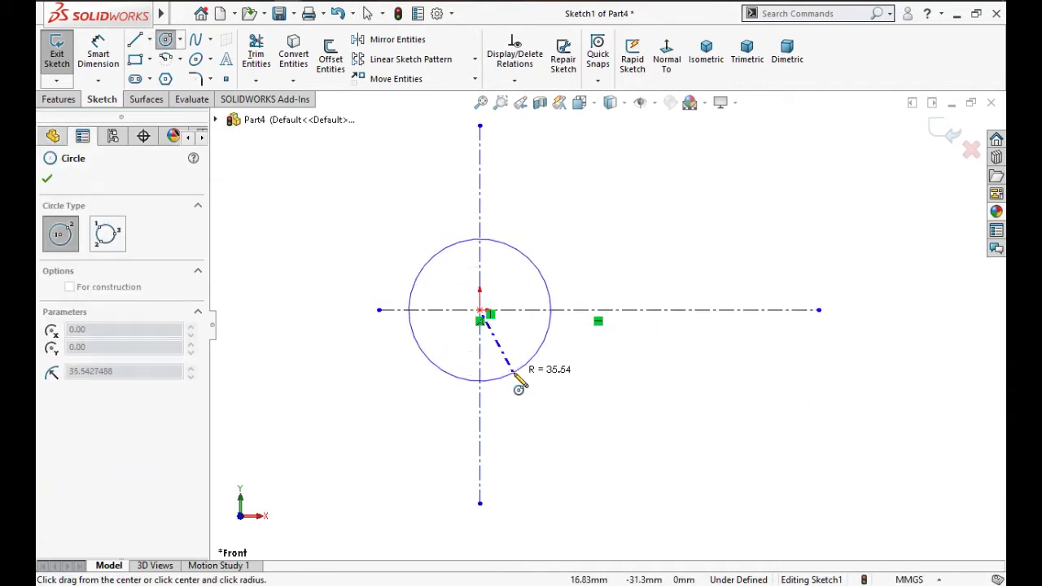
left_click(514, 374)
left_click(513, 375)
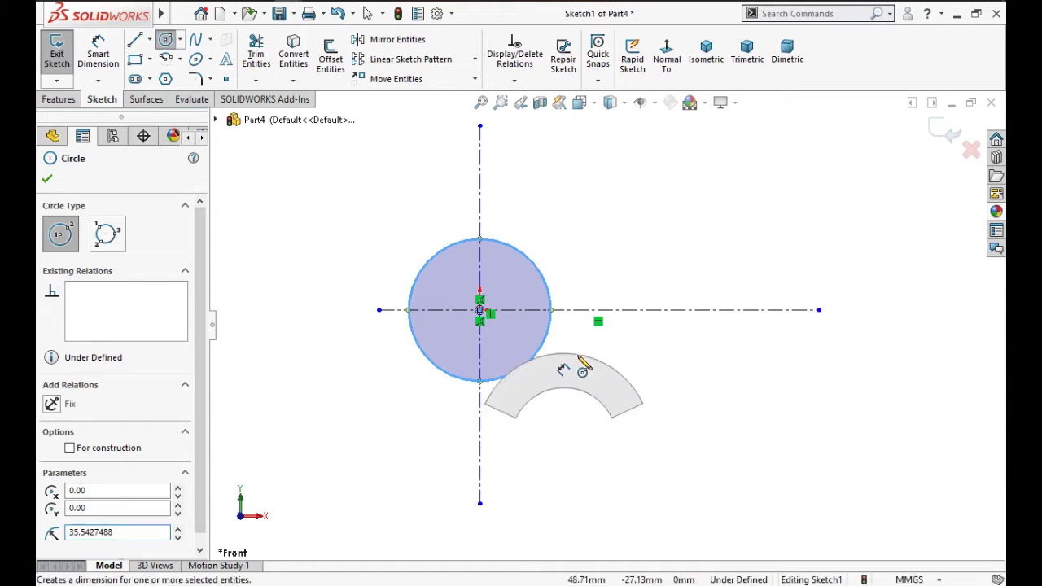
right_click_drag(586, 377, 582, 360)
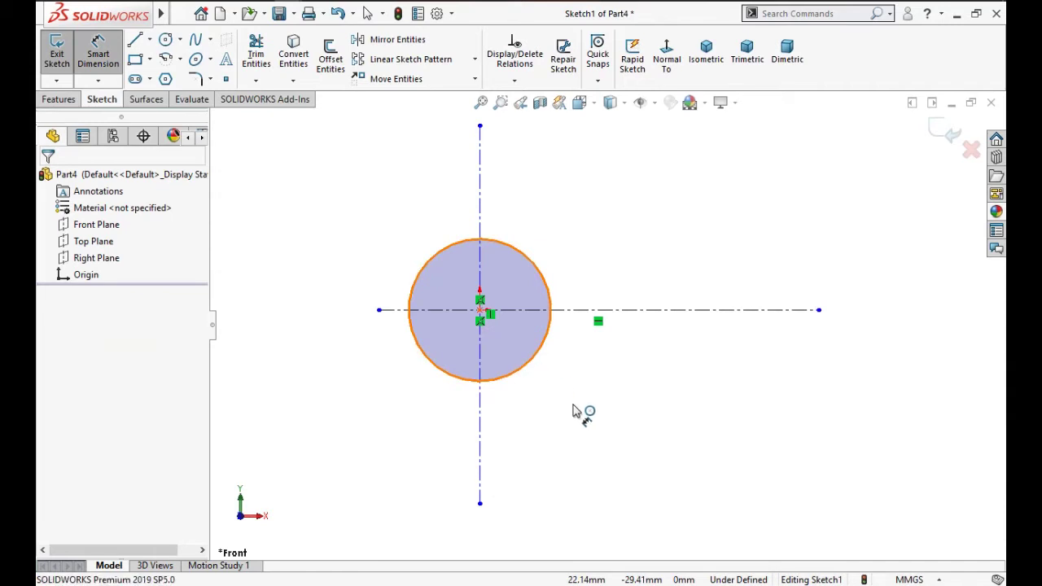
left_click(570, 444)
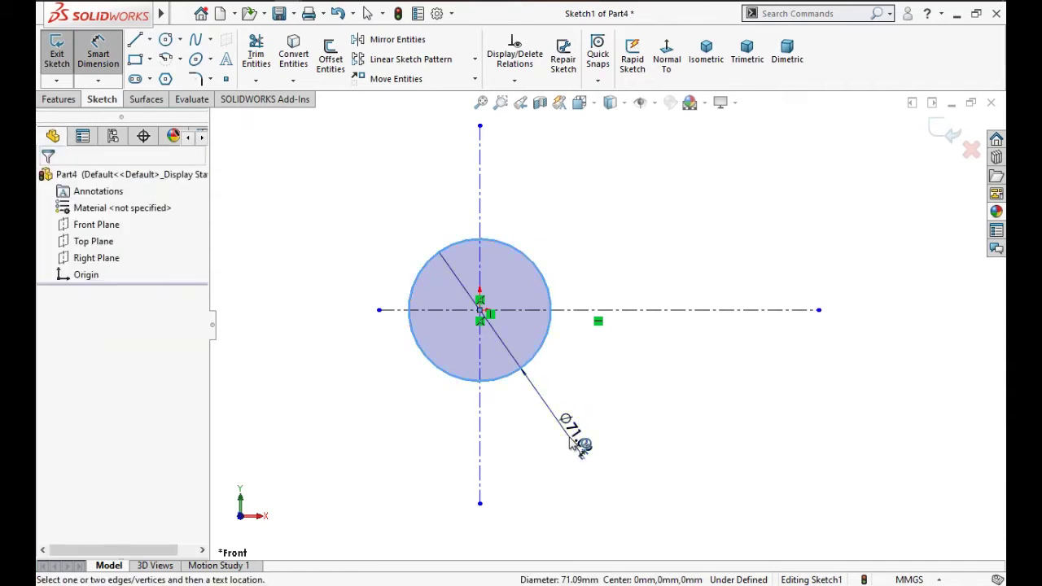
left_click(570, 440)
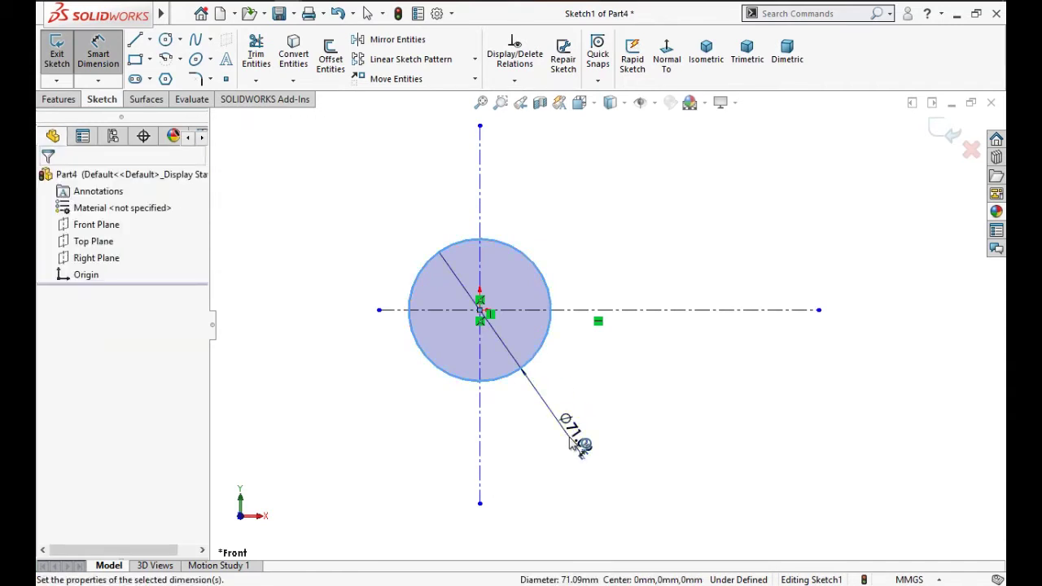
type("1")
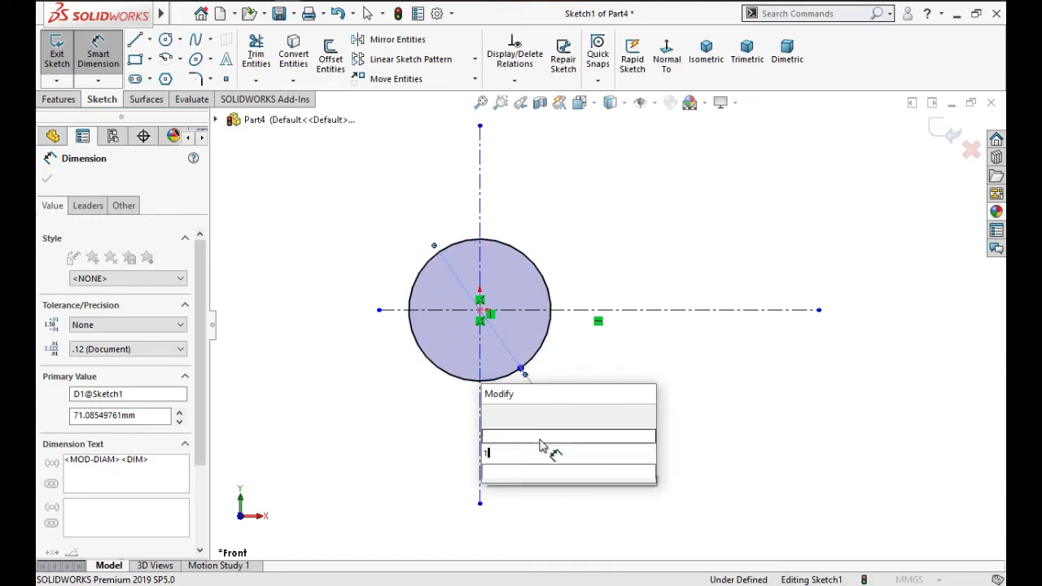
type("12.5")
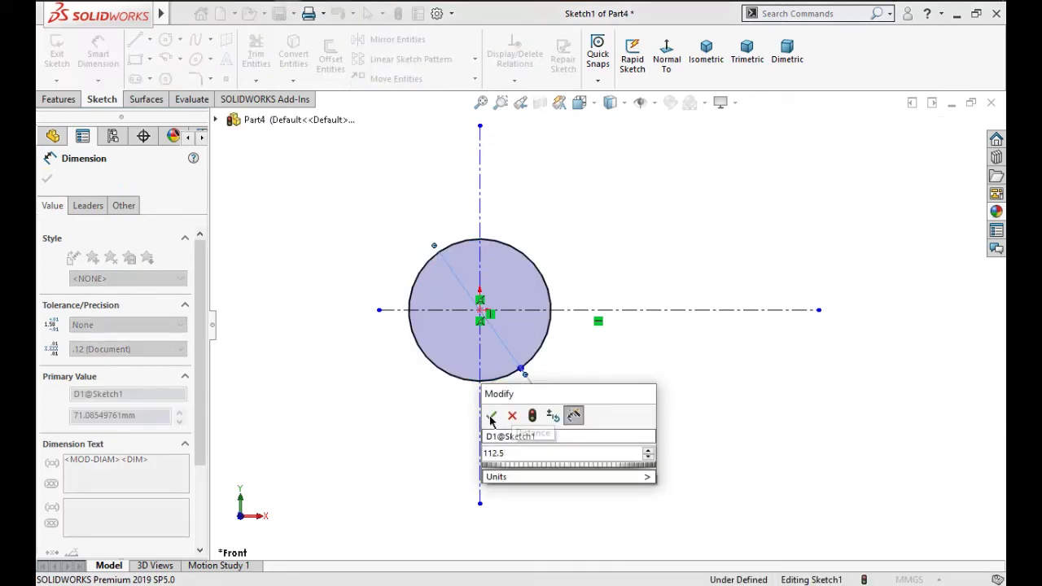
left_click(491, 416)
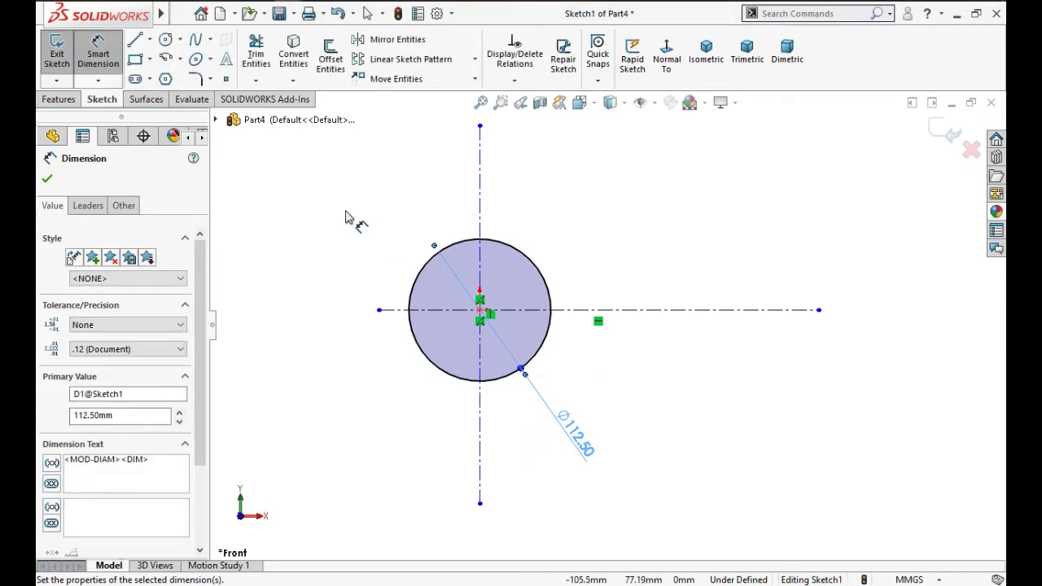
left_click(94, 55)
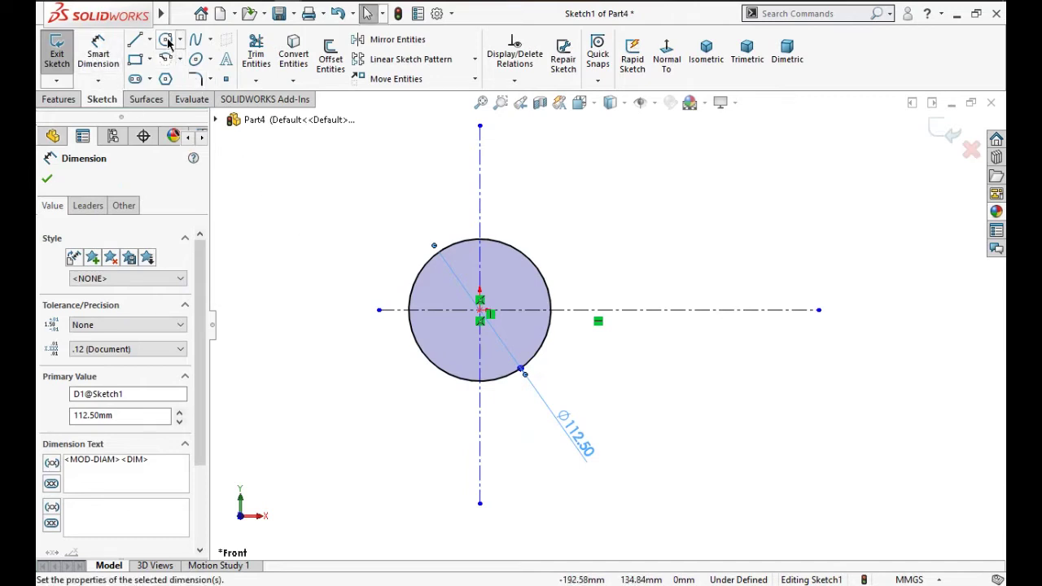
Draw a smaller circle on the horizontal centerline, its centre dimensioned 300 mm from the origin
left_click(166, 40)
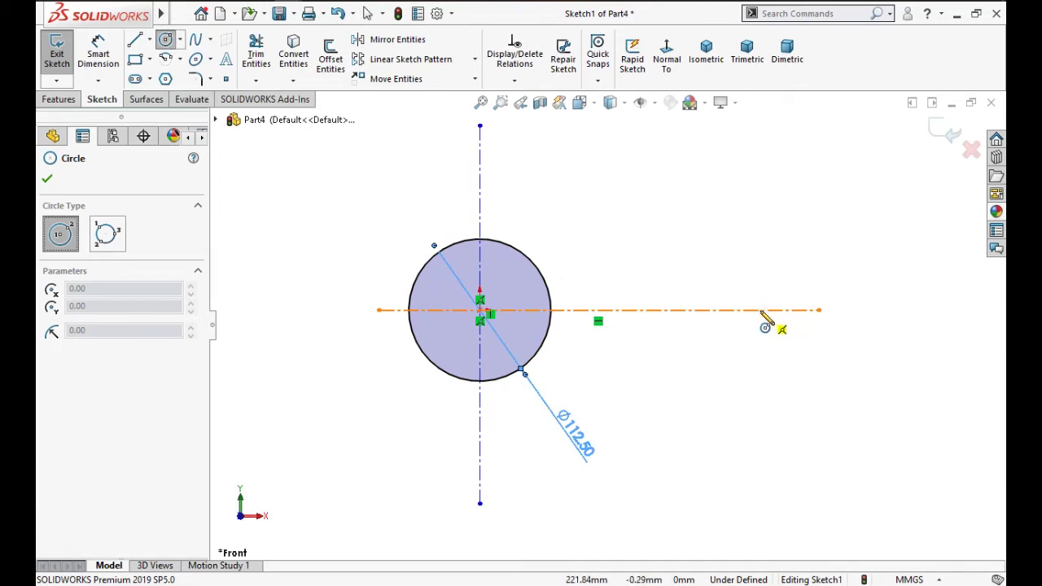
left_click(761, 310)
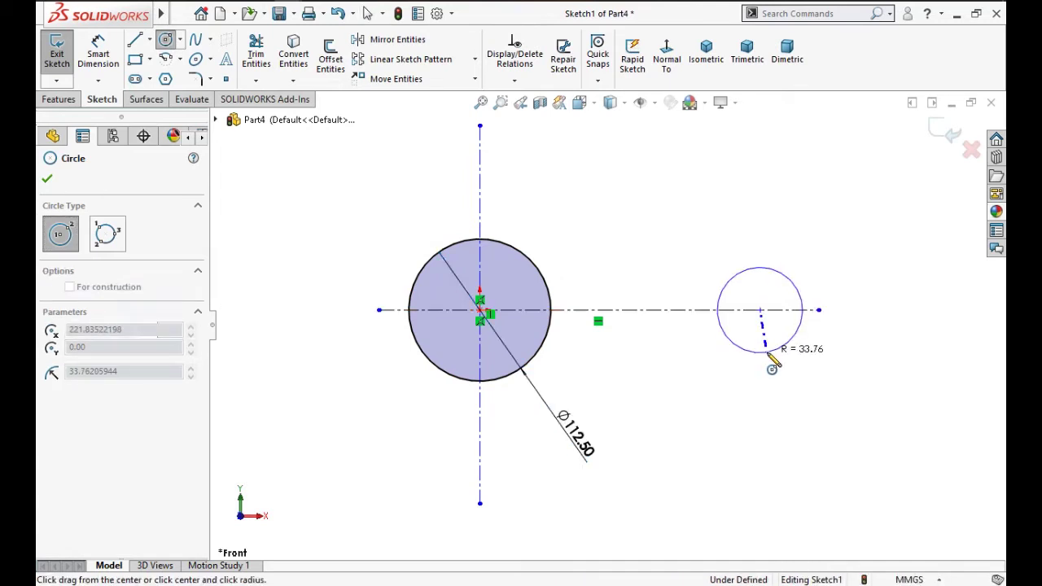
left_click(766, 353)
key("Escape")
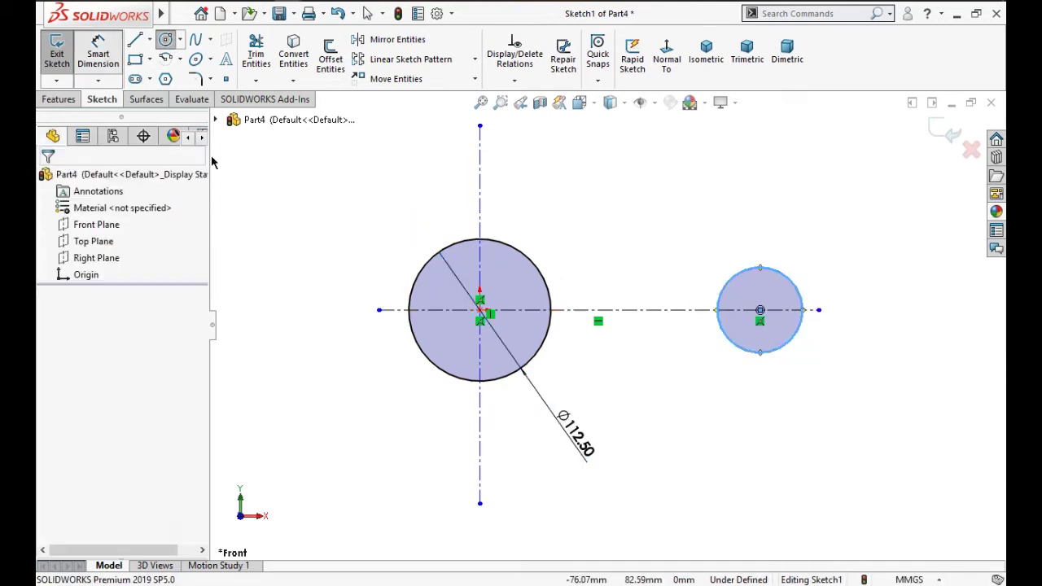
key("Escape")
key("d")
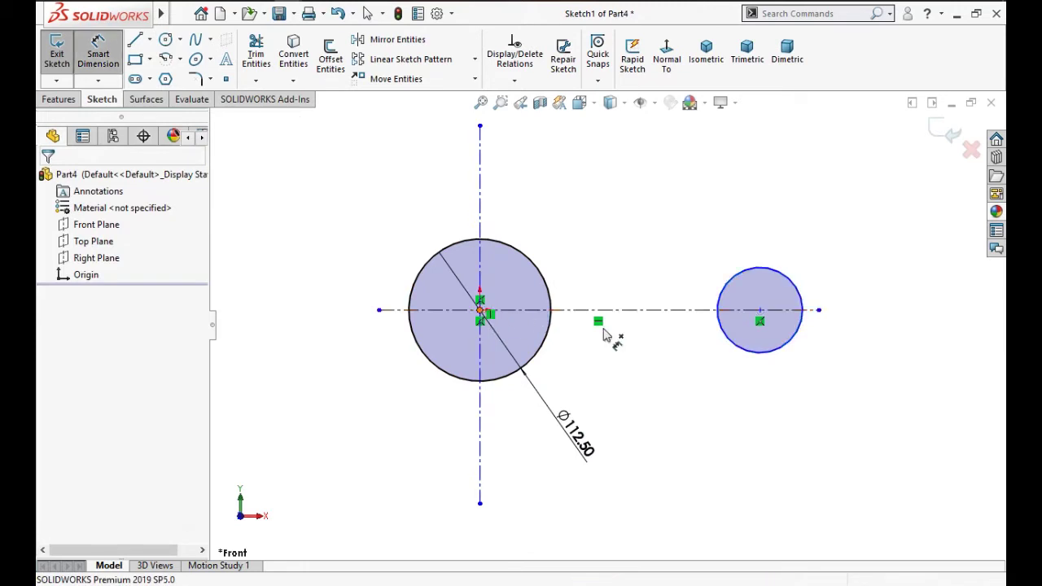
left_click(761, 310)
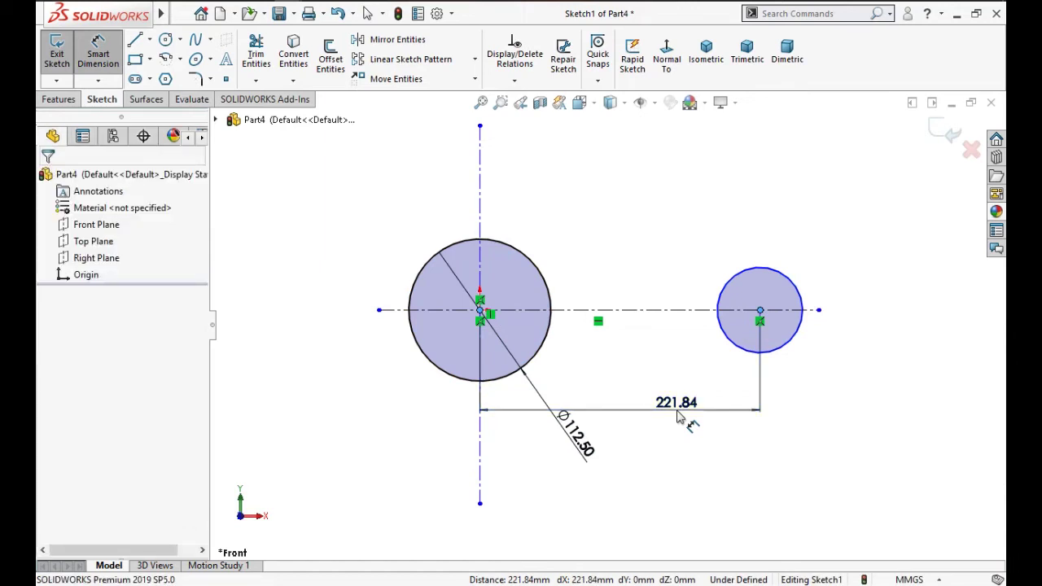
left_click(677, 416)
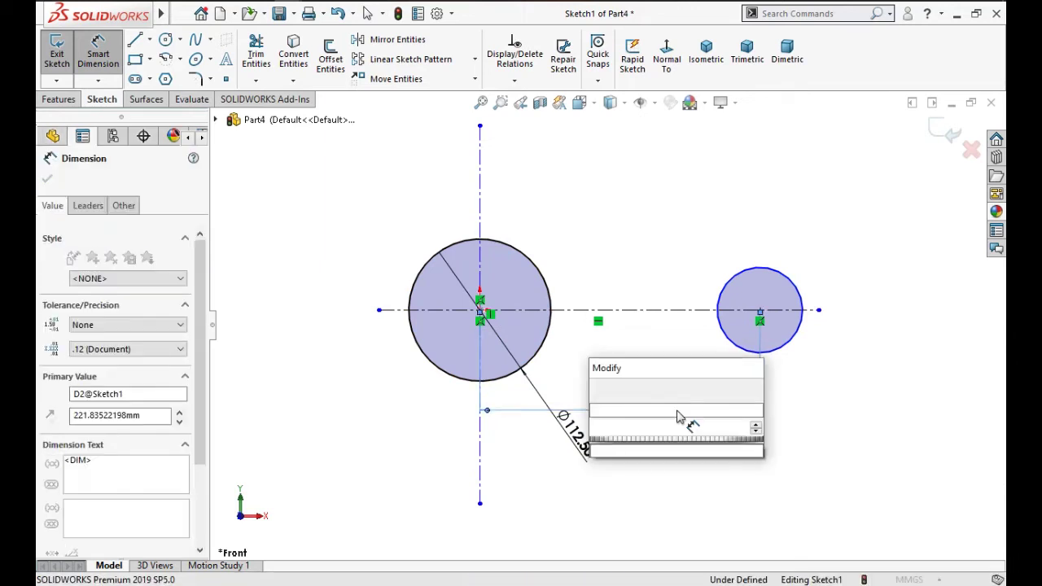
type("300")
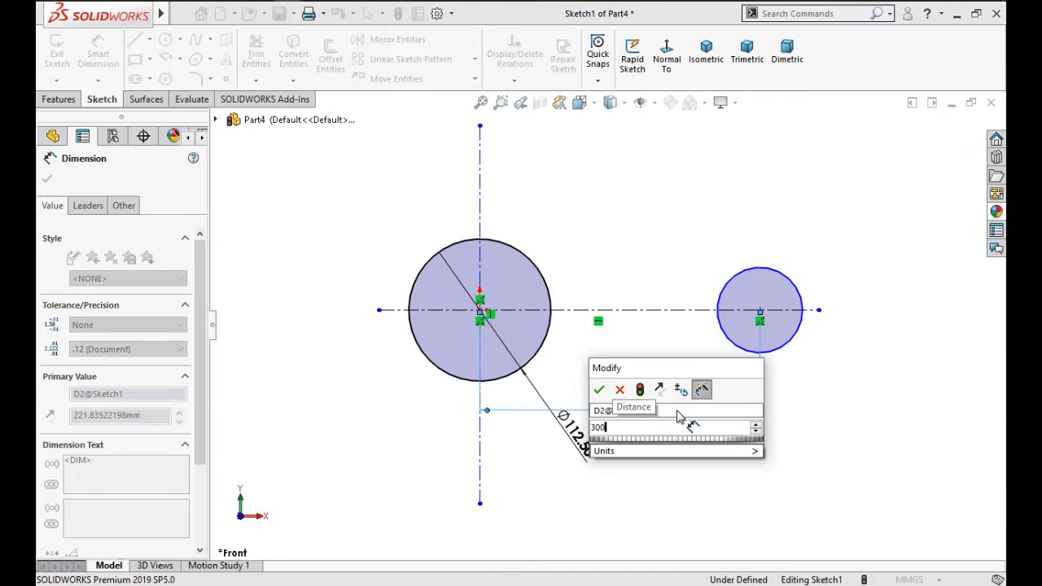
left_click(599, 391)
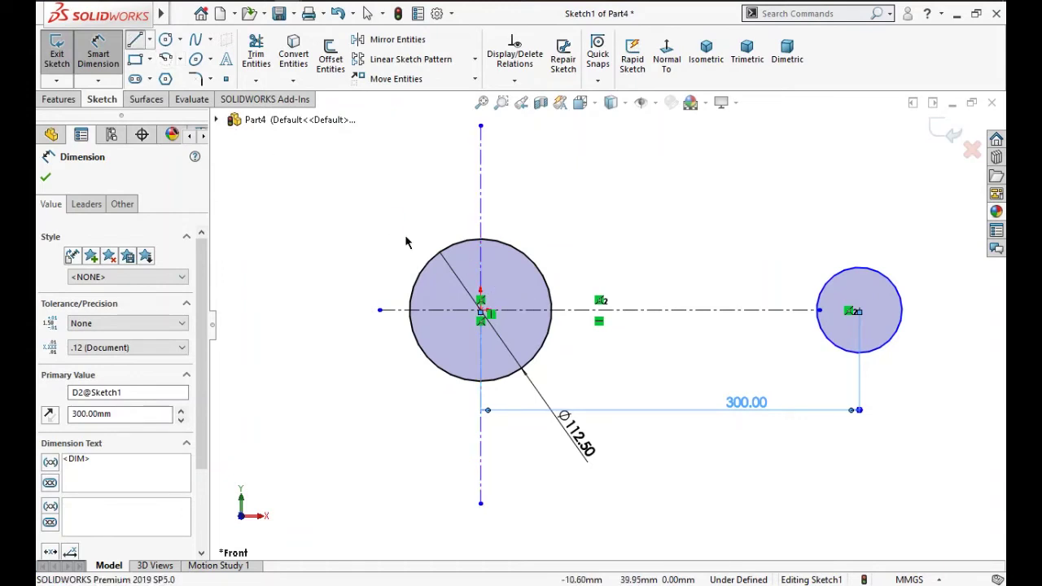
Draw top and bottom lines joining the two circles tangentially
key("l")
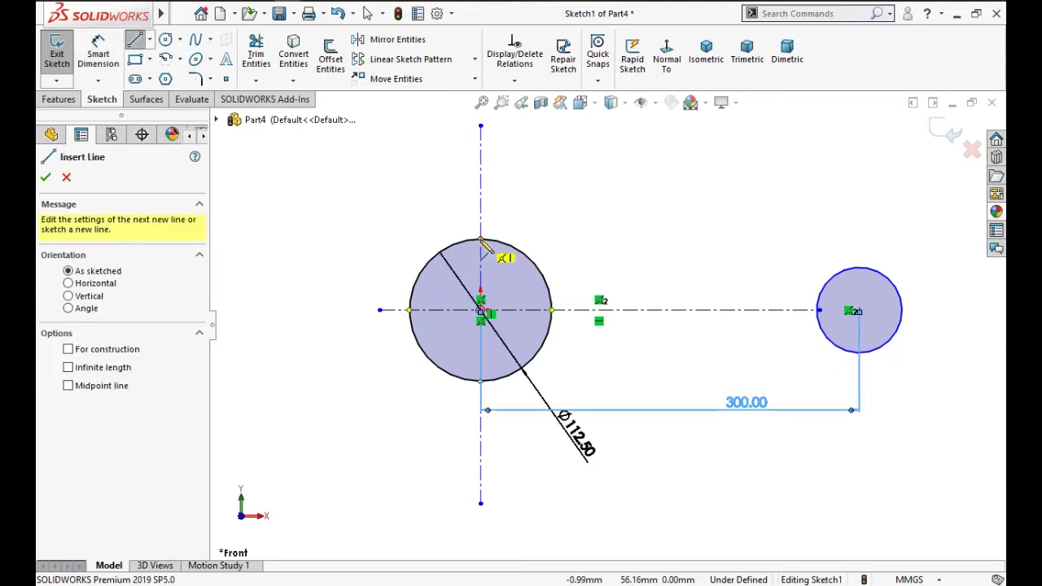
left_click(480, 238)
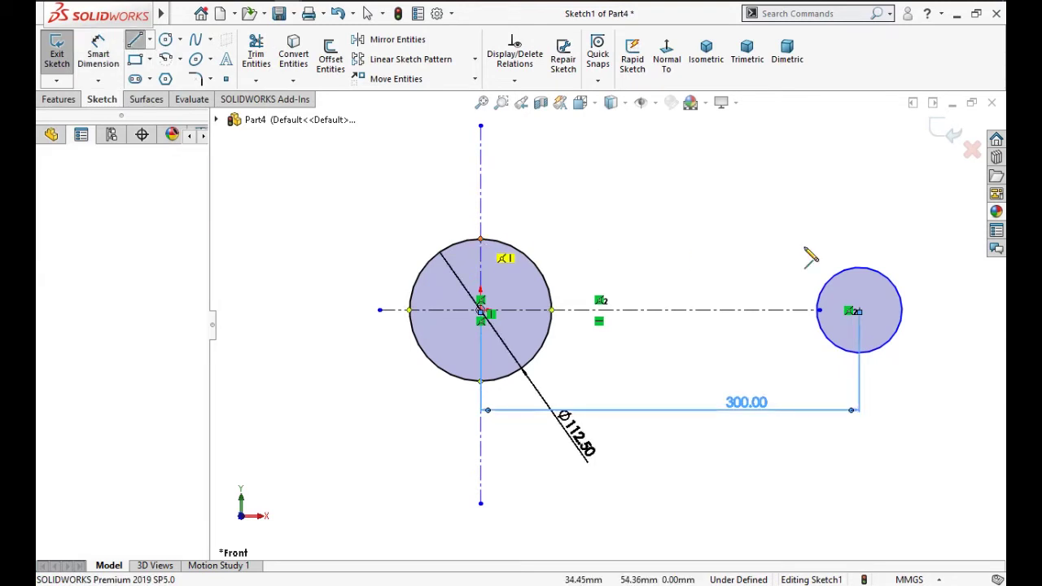
left_click(859, 268)
key("Escape")
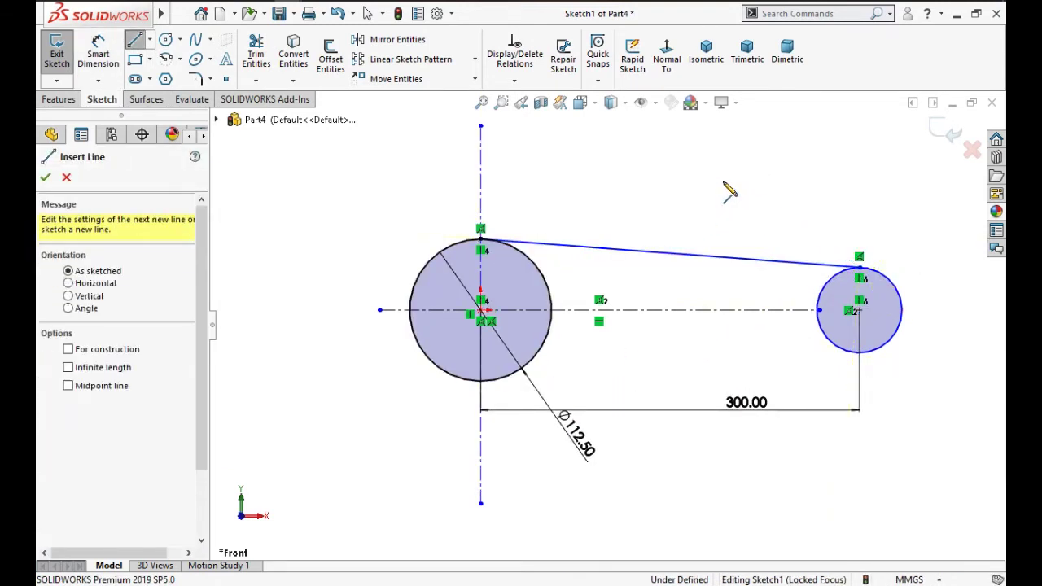
left_click(488, 388)
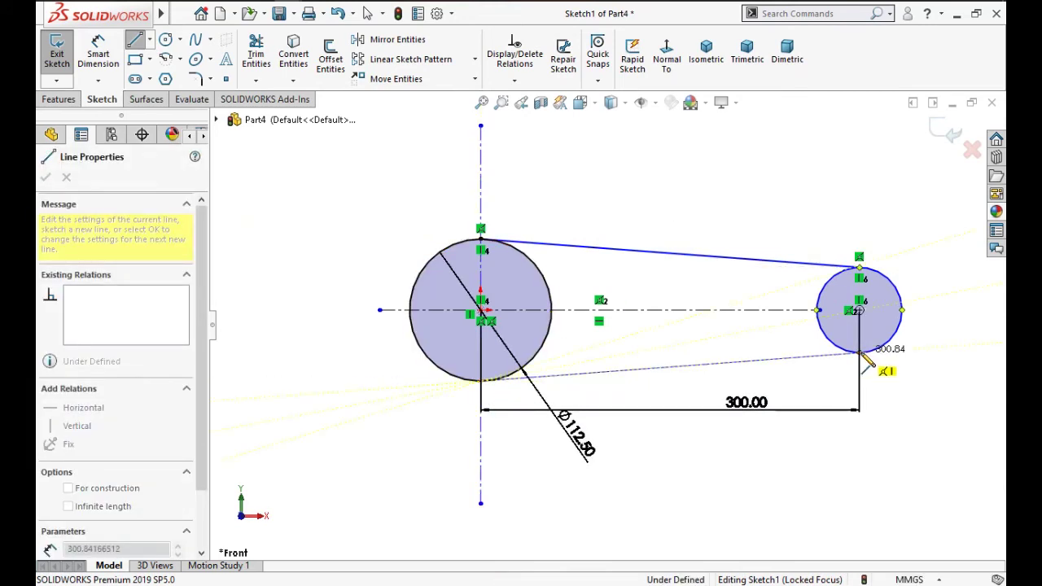
left_click(864, 360)
key("Escape")
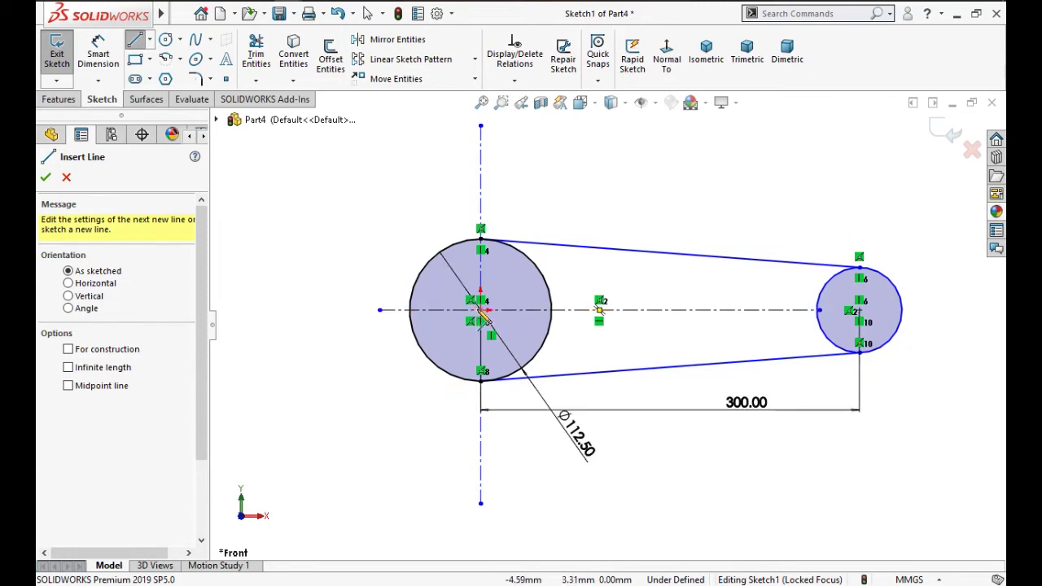
Discard a stray line and centre a new circle on the big circle's centre
left_click(481, 310)
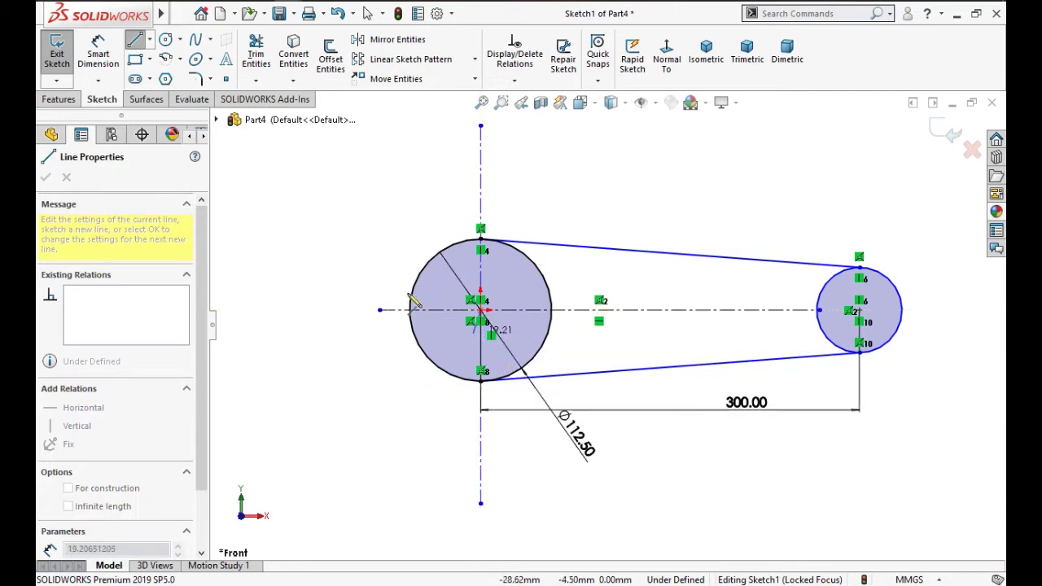
left_click(339, 239)
key("Escape")
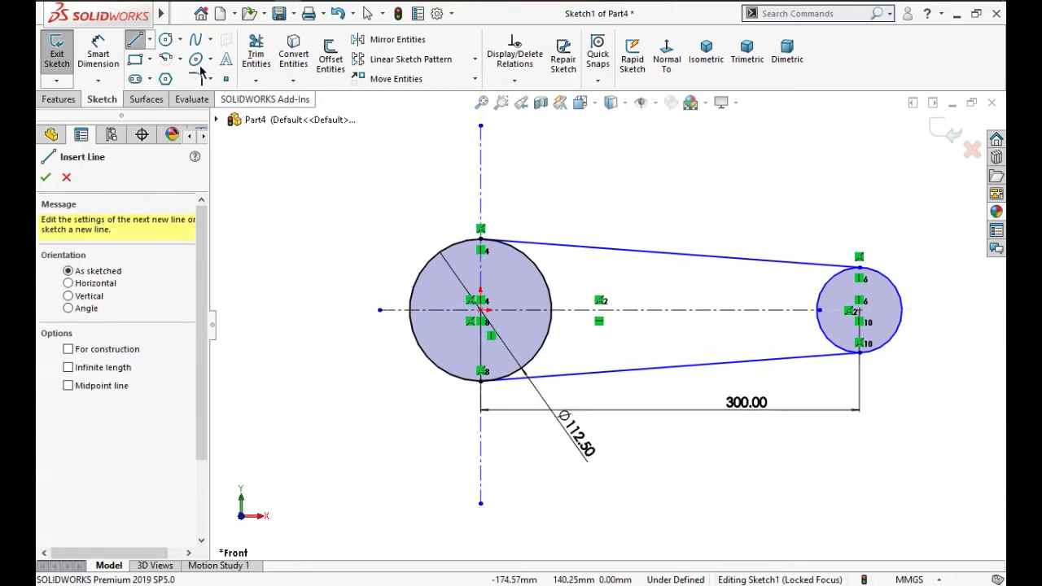
key("Escape")
key("c")
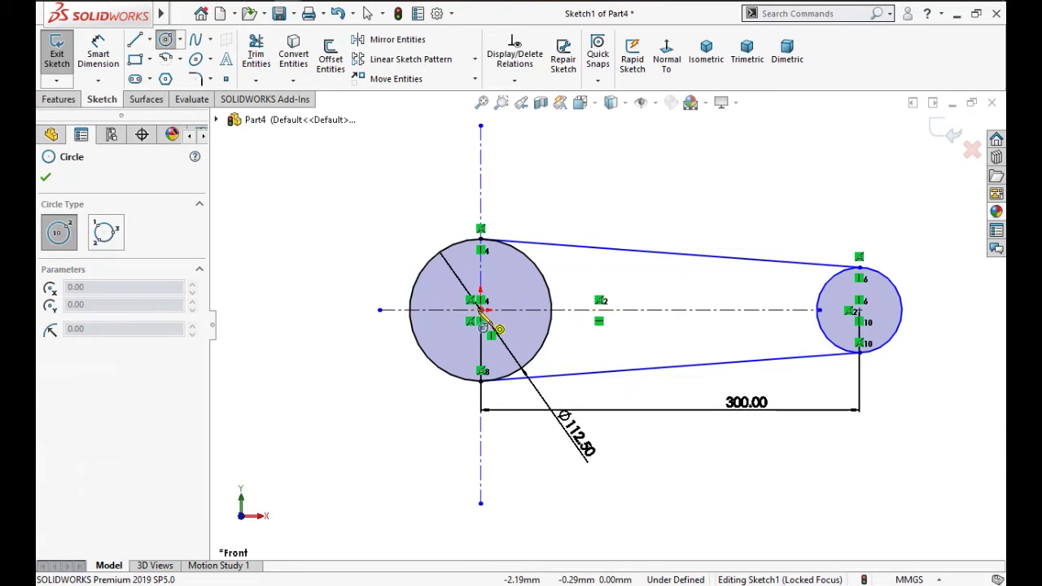
left_click(480, 310)
Finish the inner circle in the big circle and add a concentric small circle in the right one
left_click(500, 330)
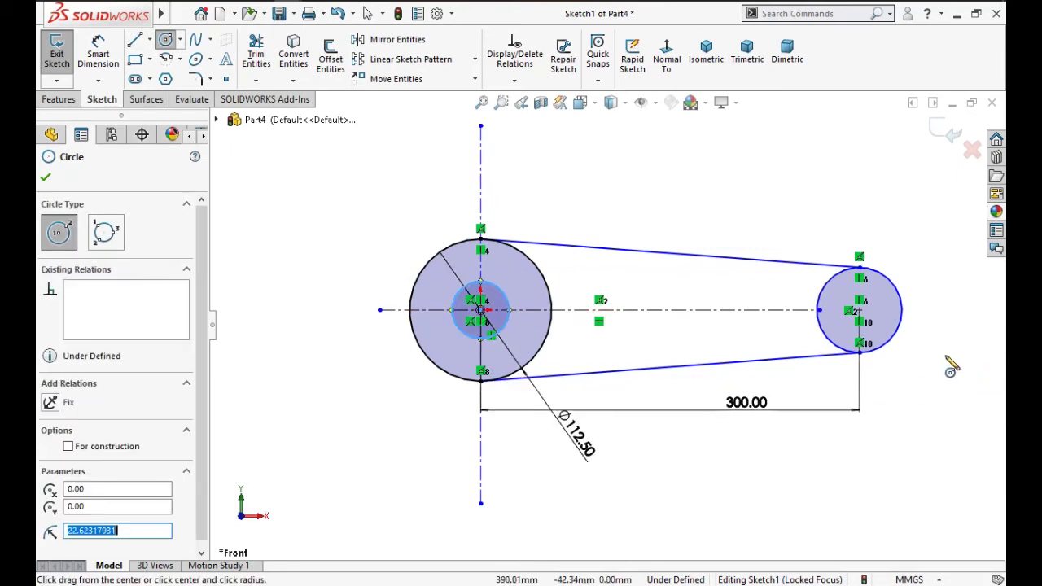
left_click(861, 312)
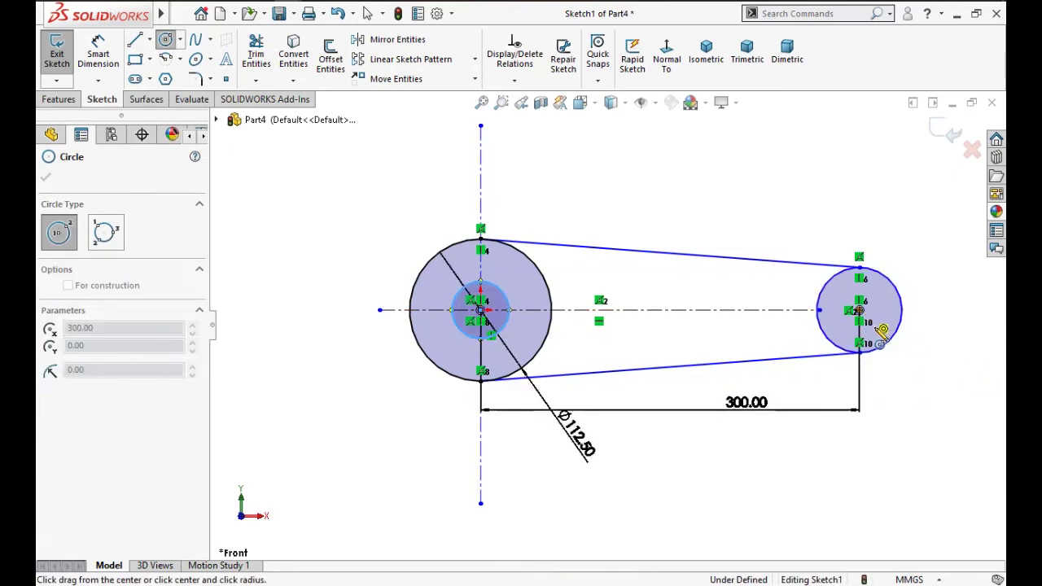
left_click(879, 321)
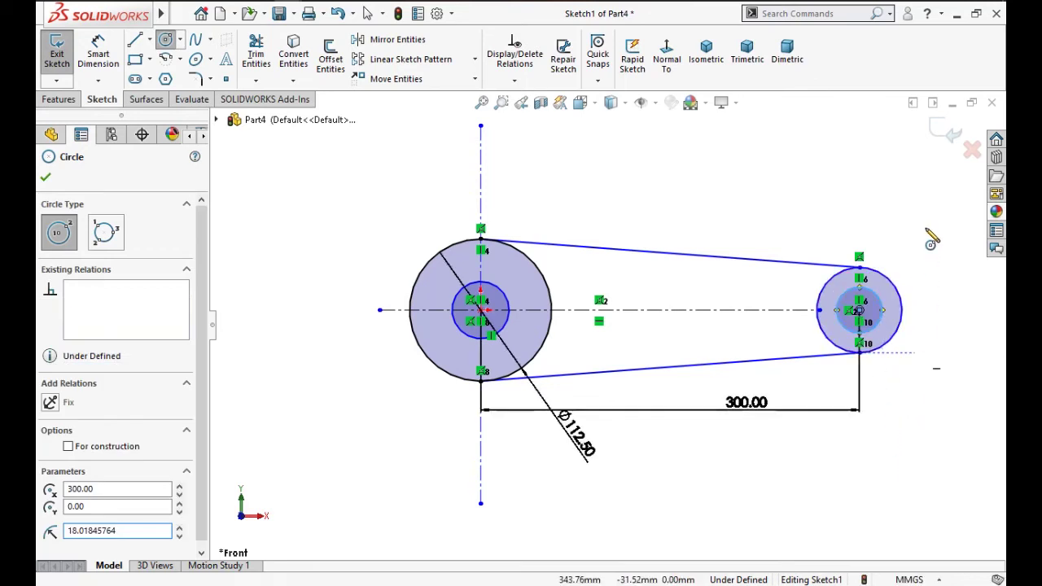
key("d")
scroll(895, 265, "down", 1)
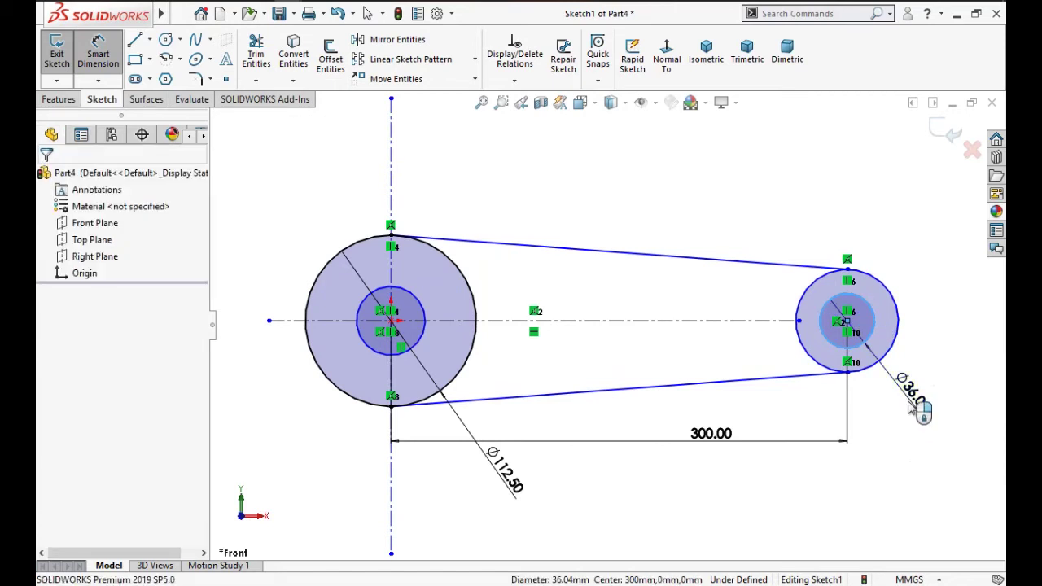
Dimension the inner circles: right bore 43.80 mm and left bore 56.30 mm diameter
left_click(917, 415)
type("40")
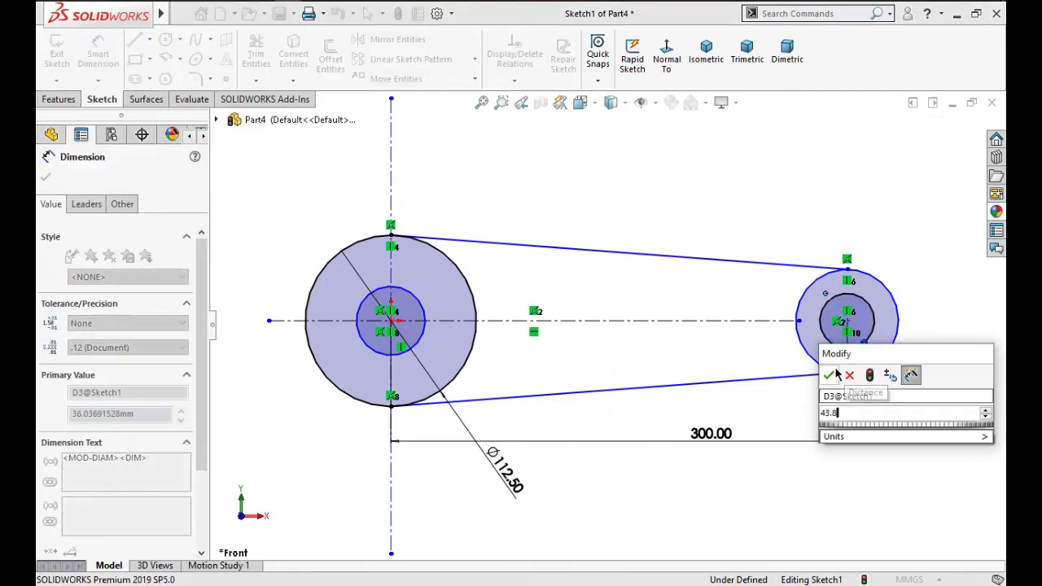
key("Return")
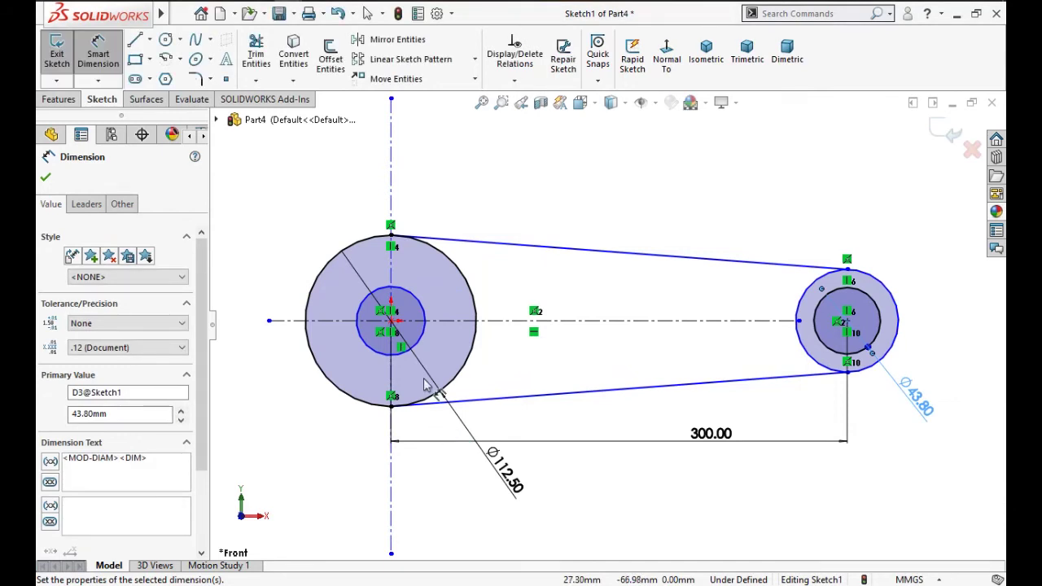
left_click(376, 359)
left_click(297, 476)
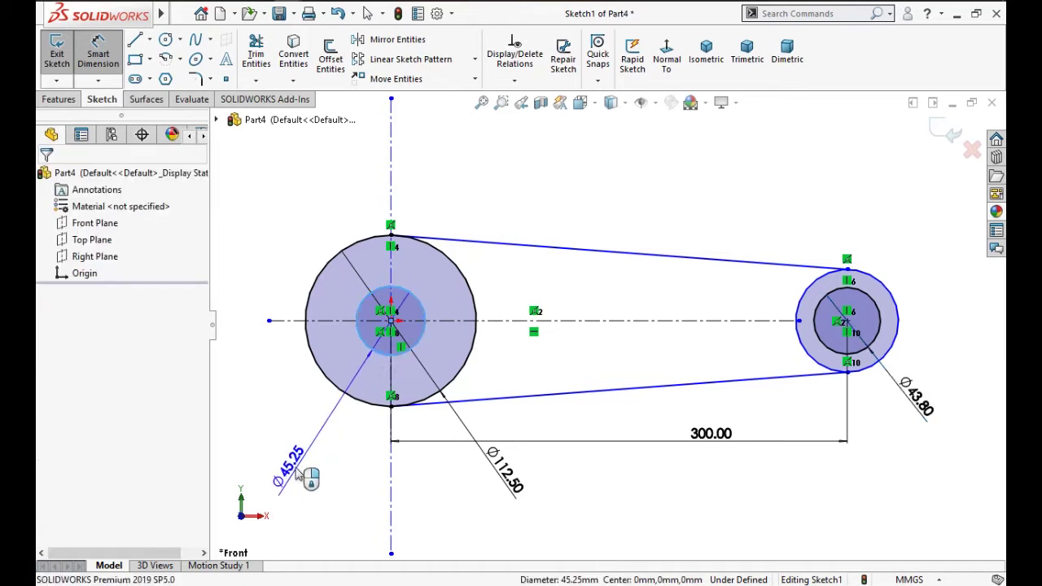
double_click(293, 468)
type("56")
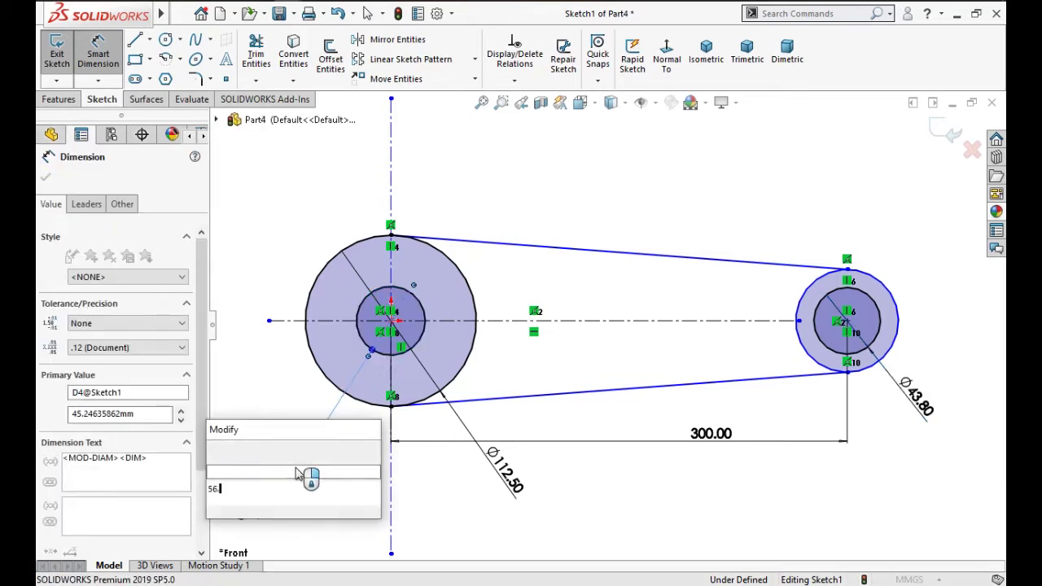
type(".3")
left_click(217, 451)
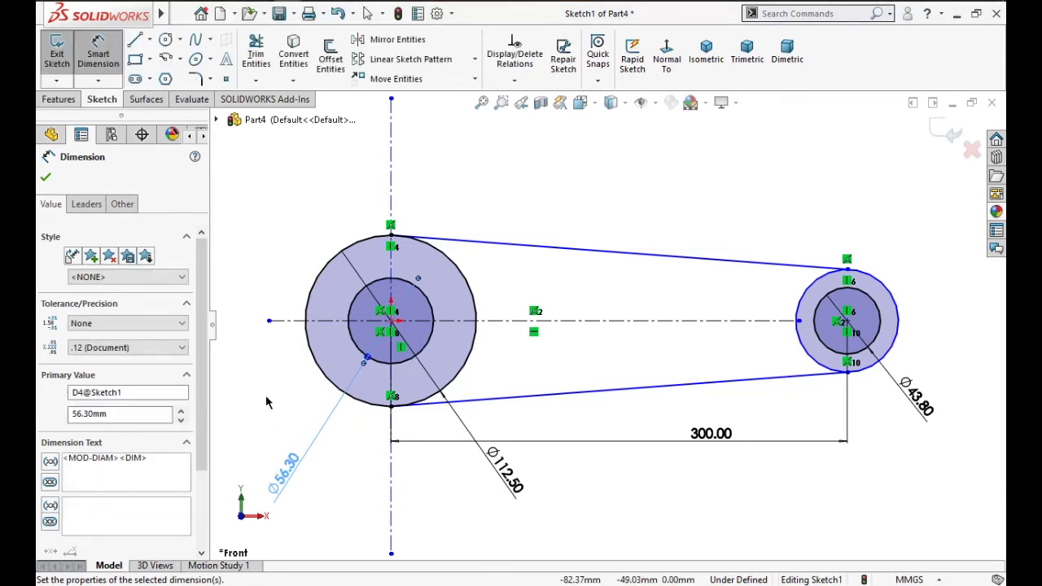
key("Escape")
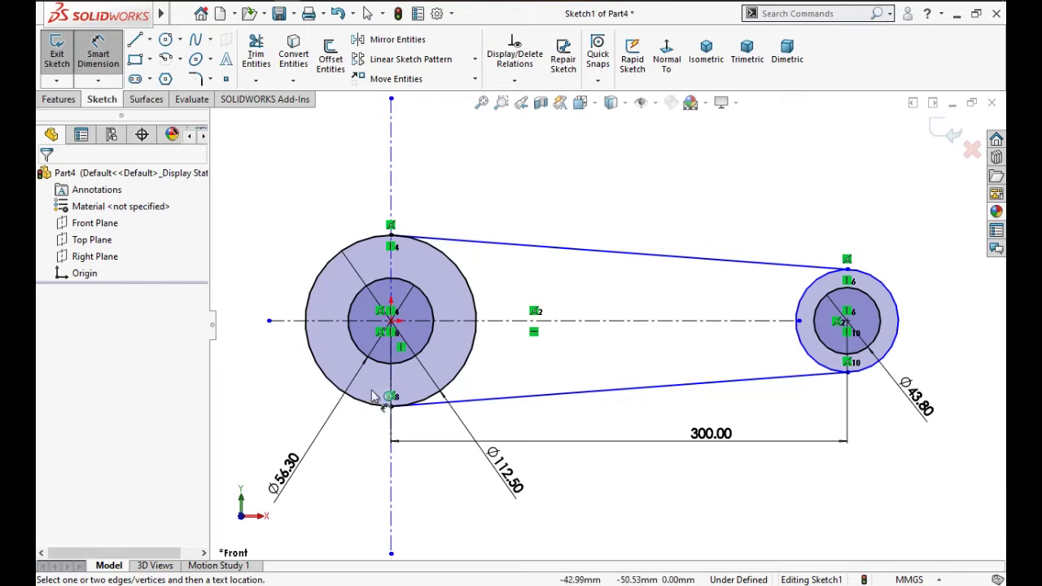
Set the right hub's outer circle to 87.5 mm diameter and exit the sketch
left_click(888, 281)
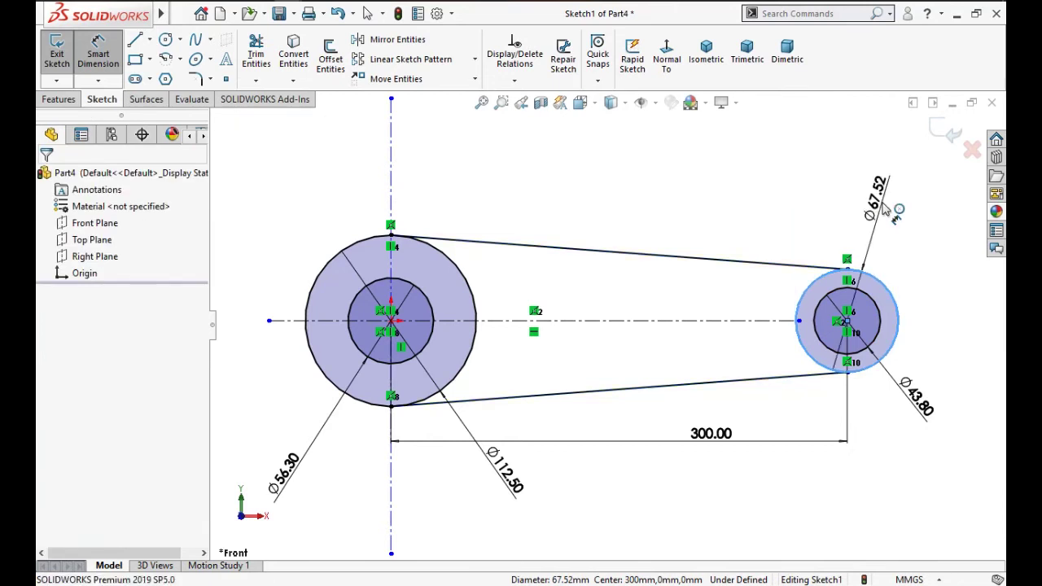
left_click(886, 209)
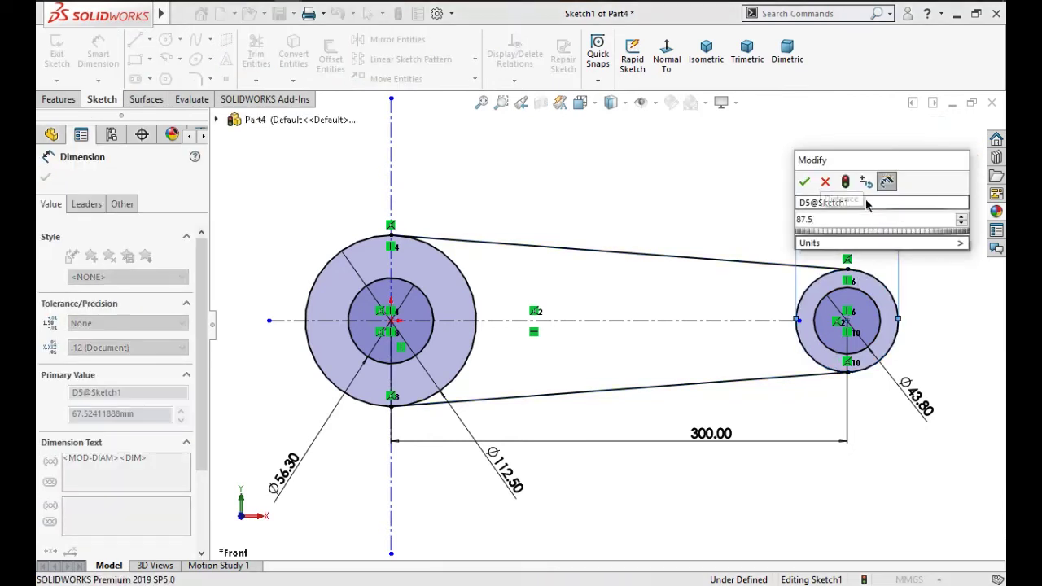
left_click(803, 179)
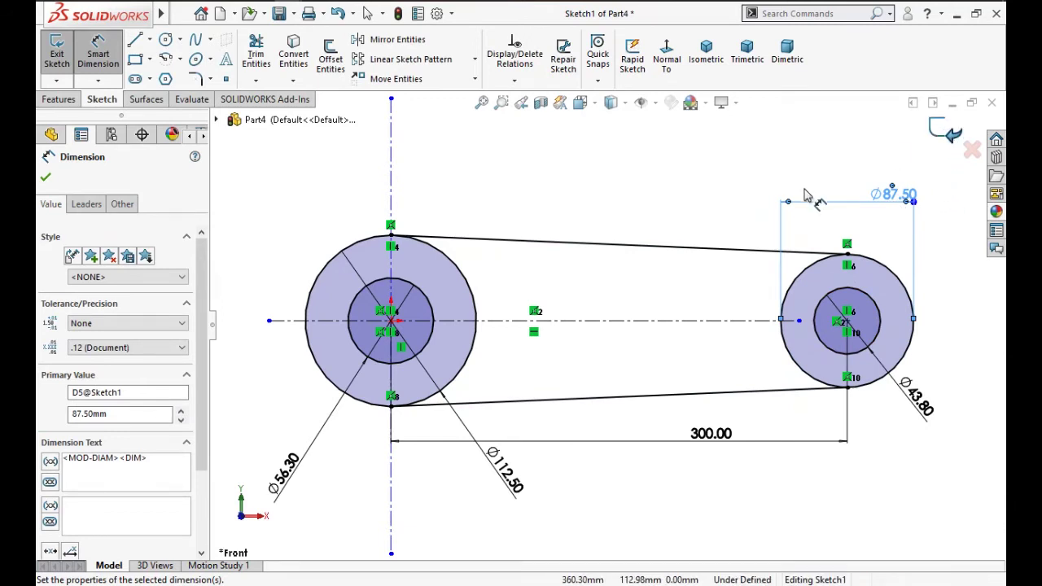
key("Escape")
key("ctrl+b")
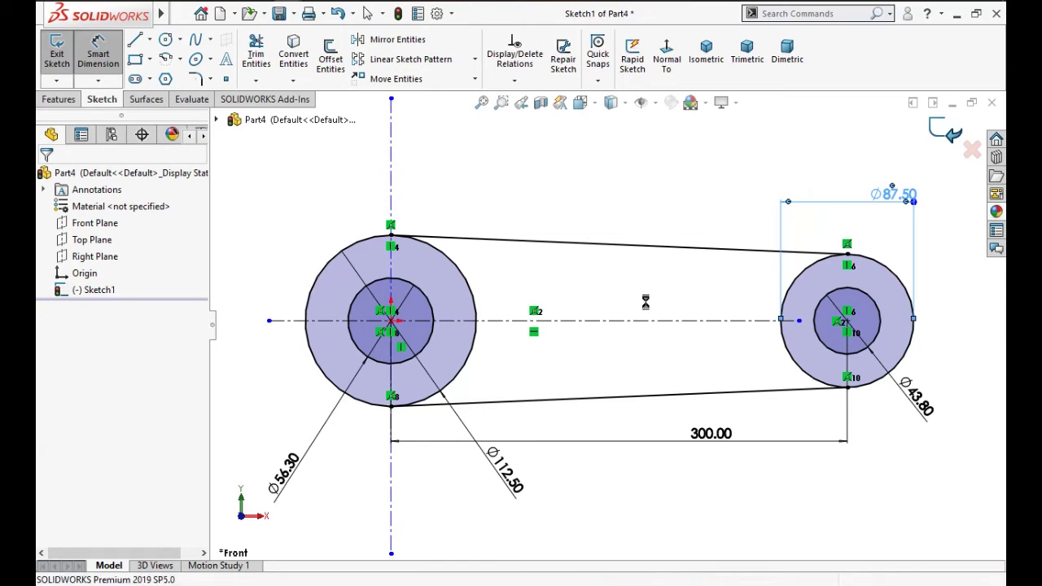
Extrude both hub rings and the link region 25 mm with a Mid Plane end condition
middle_click_drag(570, 379, 543, 212)
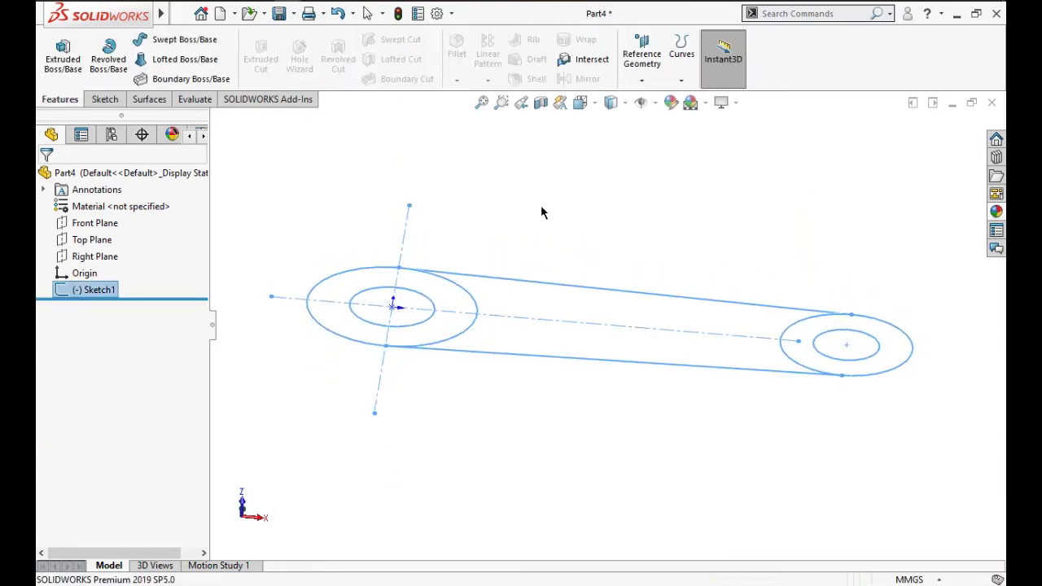
left_click(63, 56)
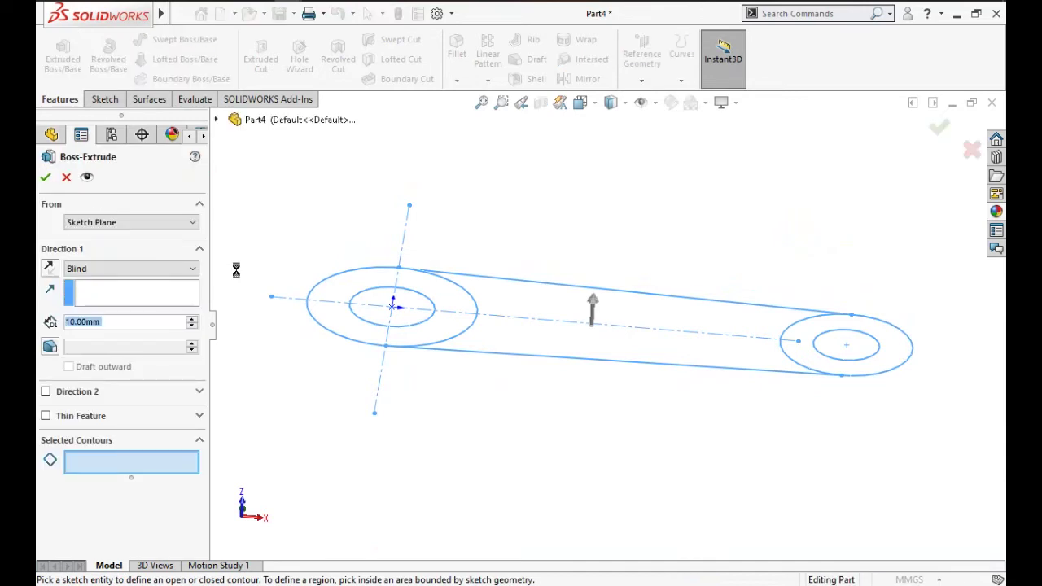
type("25")
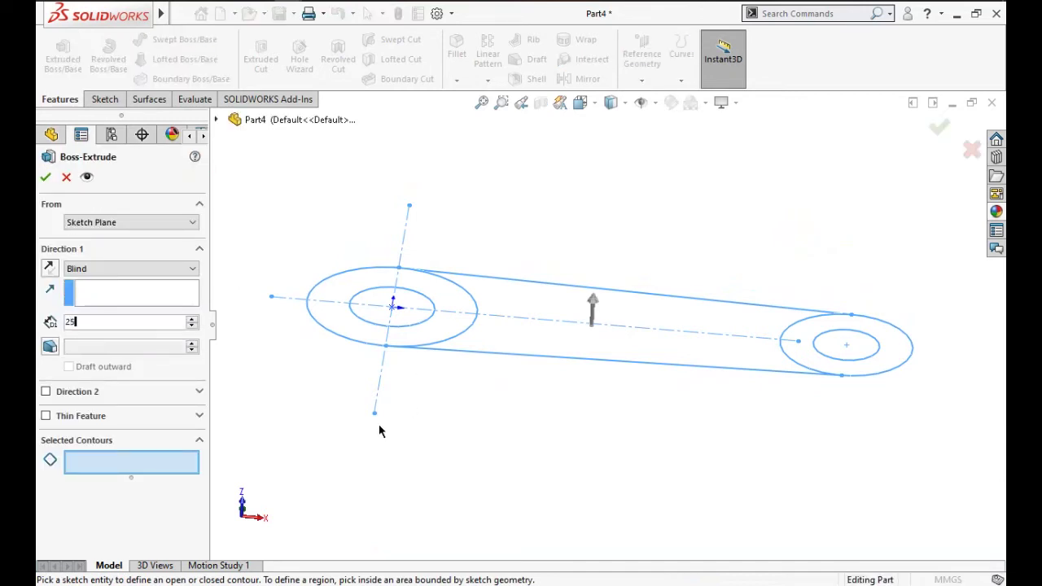
key("Return")
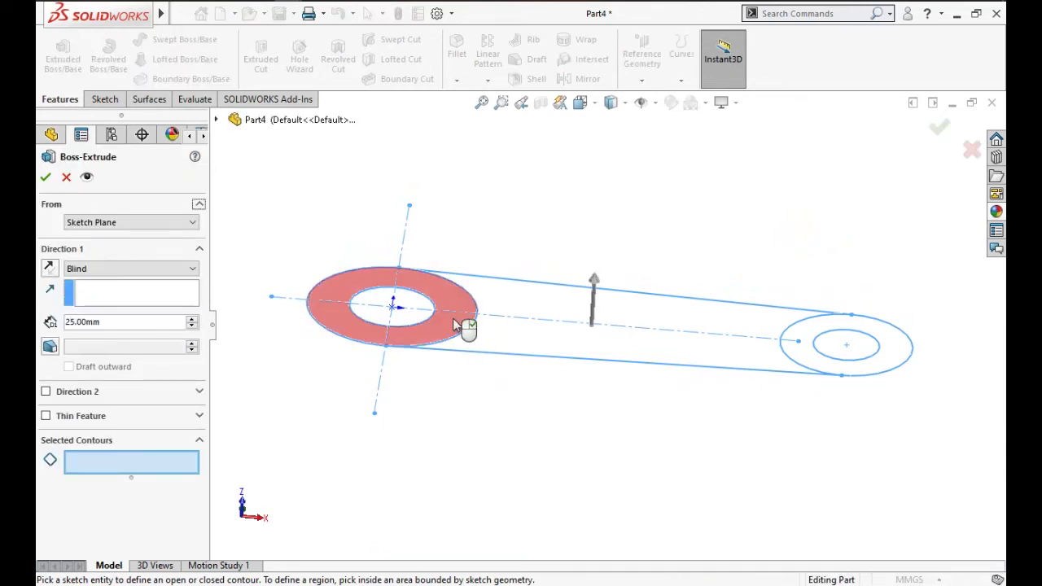
left_click(472, 325)
left_click(562, 350)
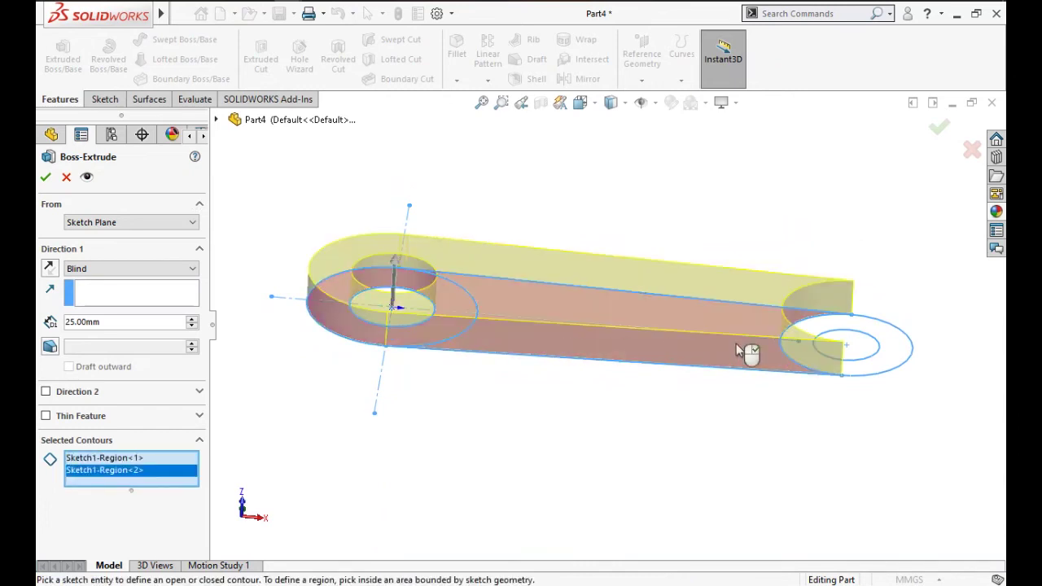
left_click(871, 356)
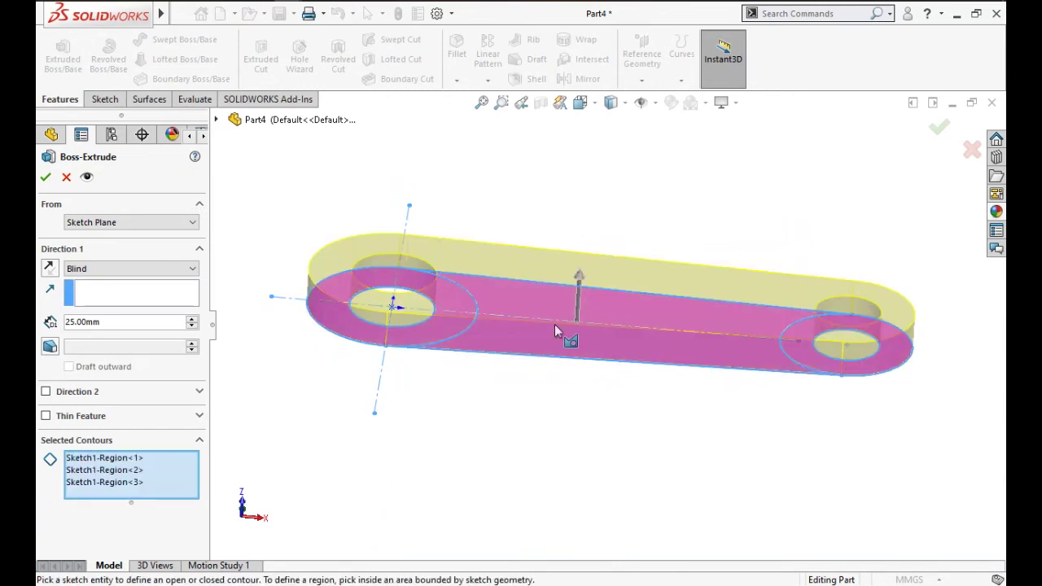
left_click(554, 330)
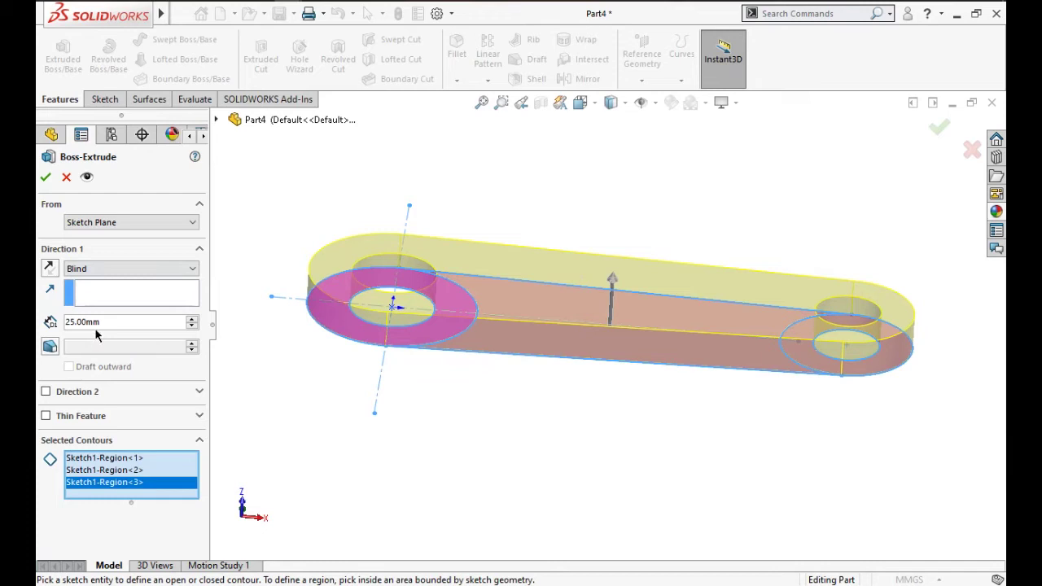
left_click(79, 268)
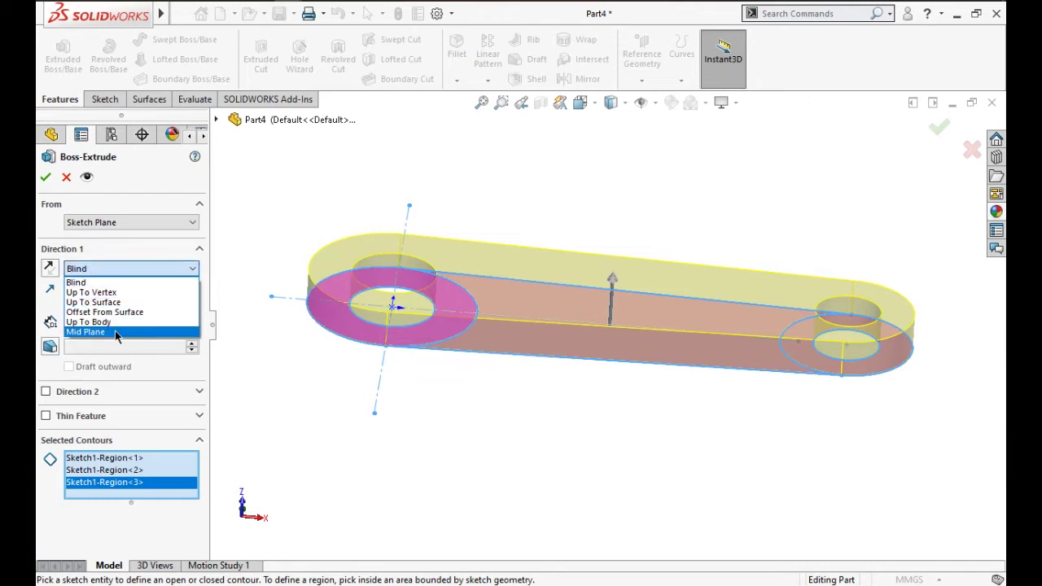
left_click(118, 341)
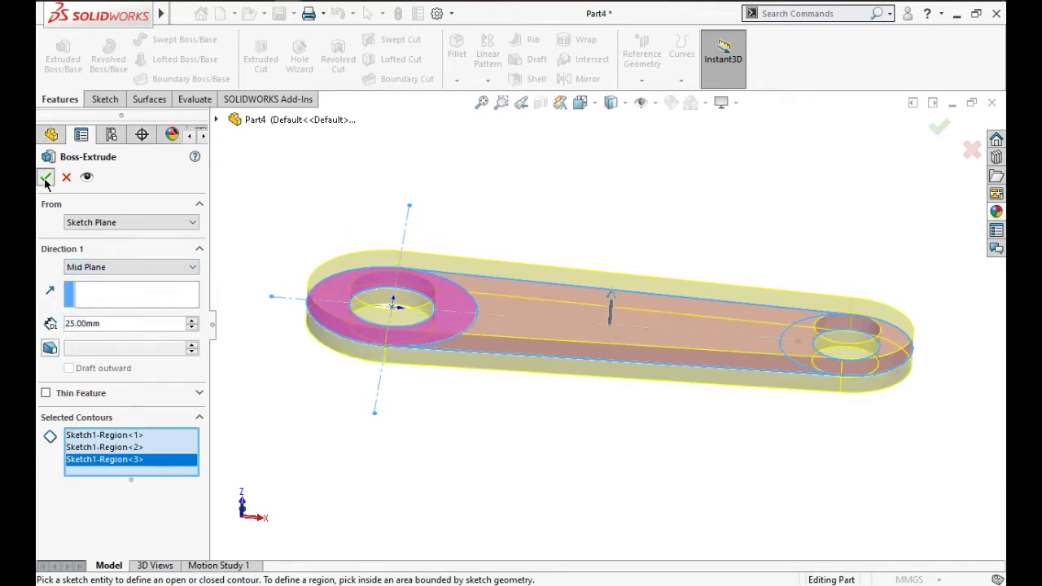
key("Return")
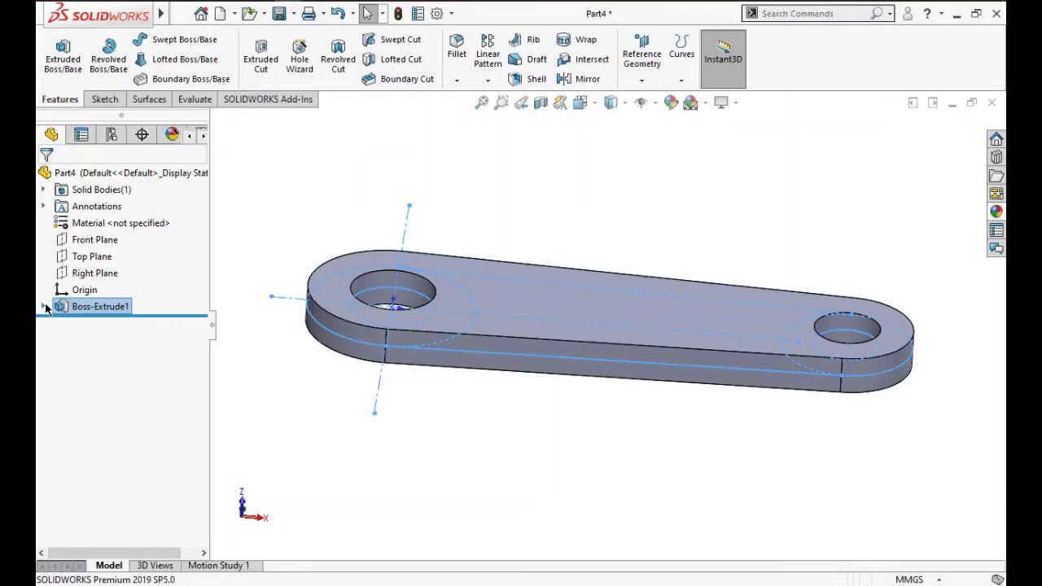
Show Sketch1 beneath Boss-Extrude1 and start a second Extruded Boss/Base feature
left_click(45, 306)
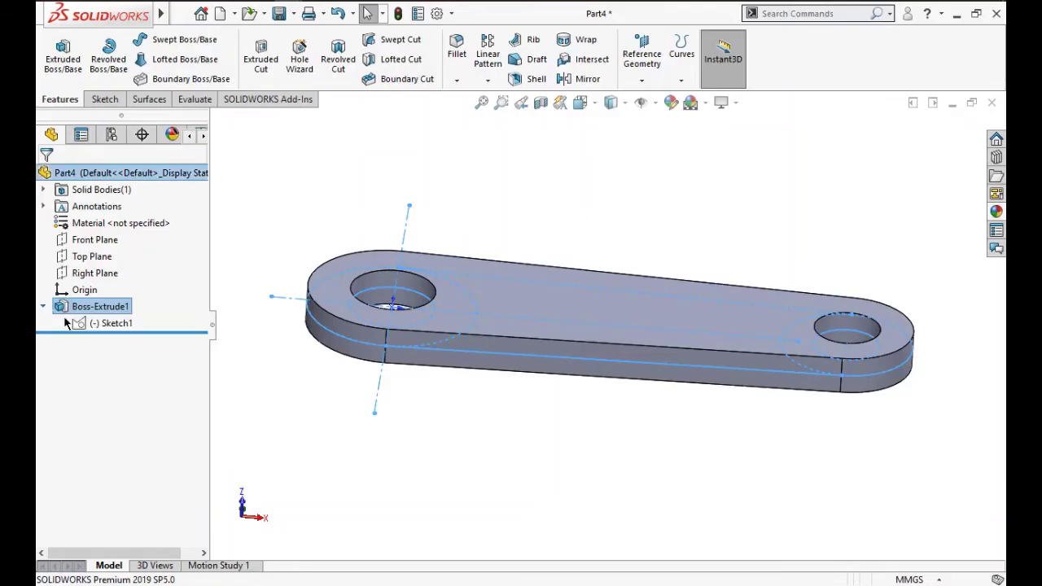
left_click(98, 326)
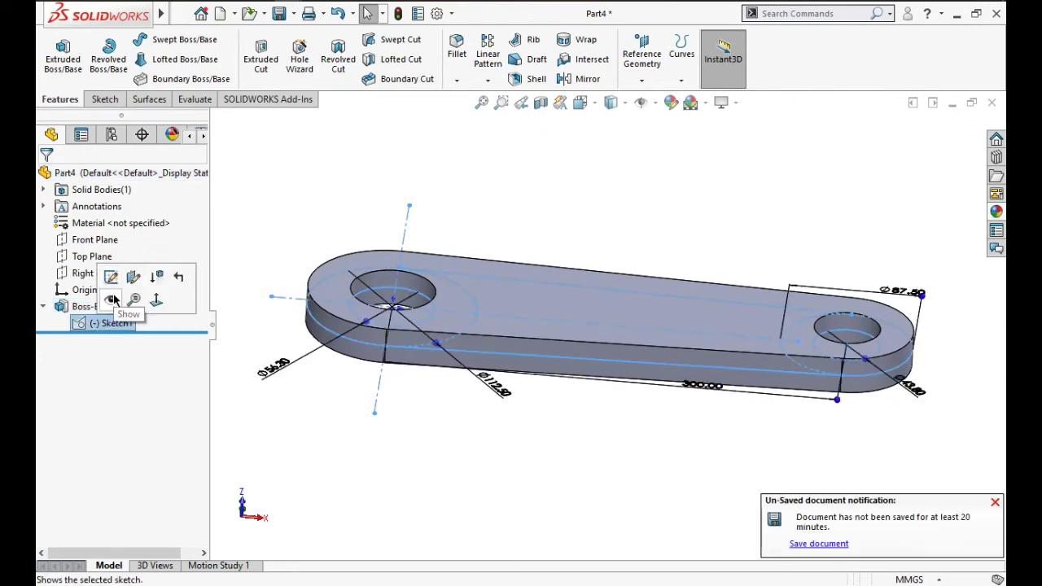
left_click(140, 319)
left_click(415, 470)
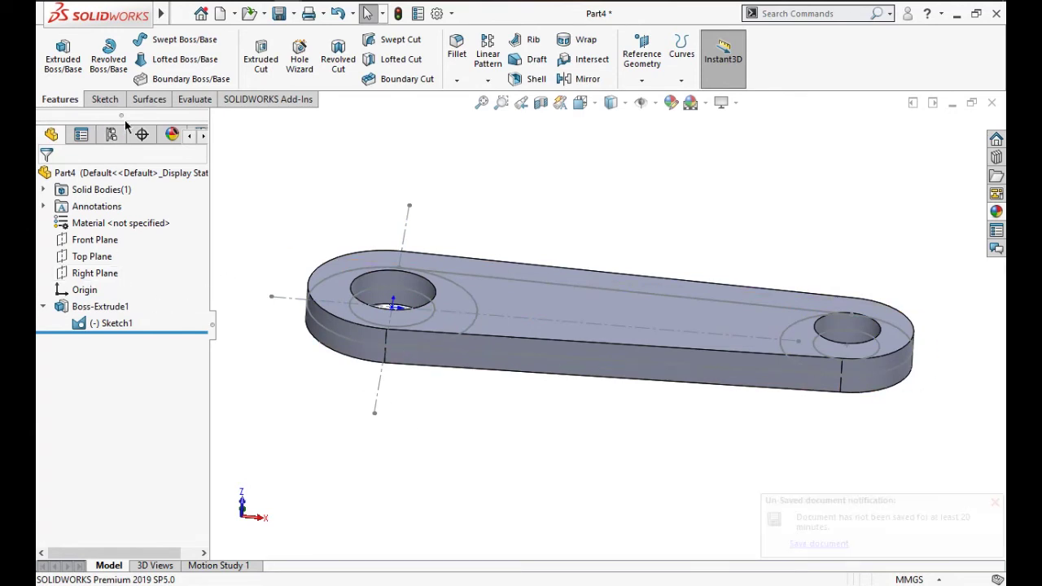
left_click(62, 55)
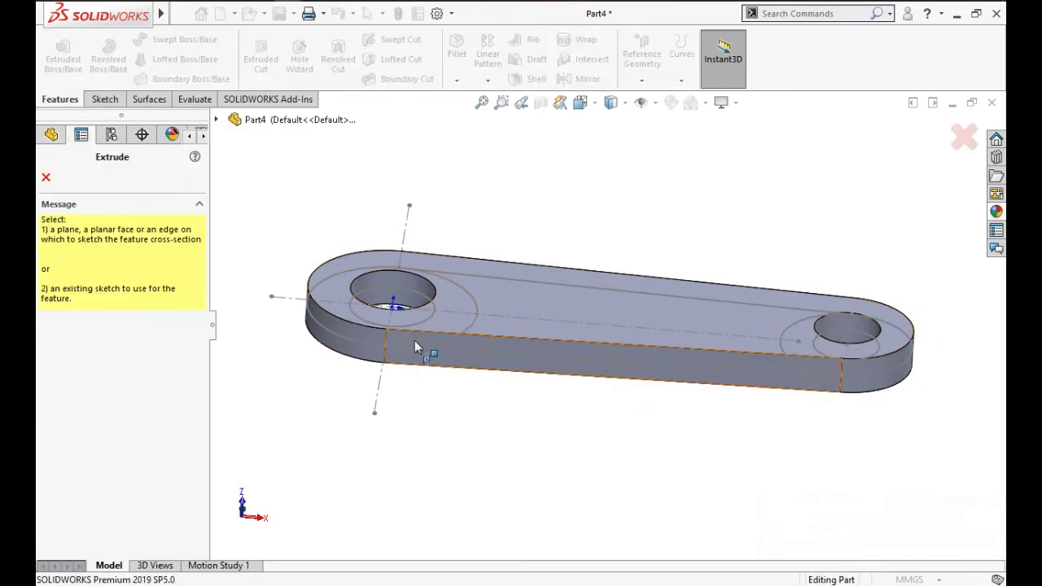
Select the left hub's outer circle and set the extrusion depth to 62.5 mm
left_click(340, 341)
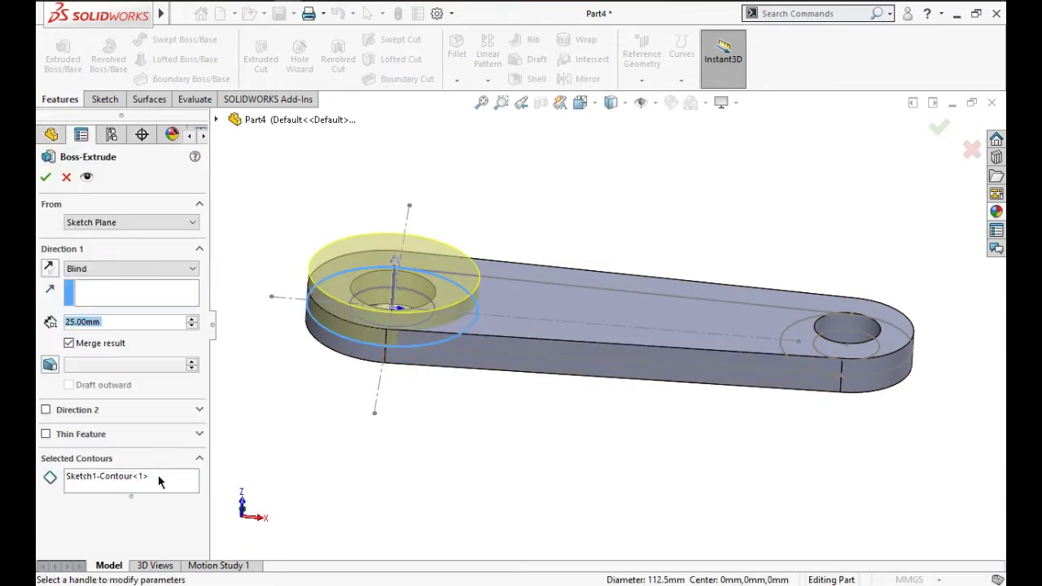
left_click(160, 482)
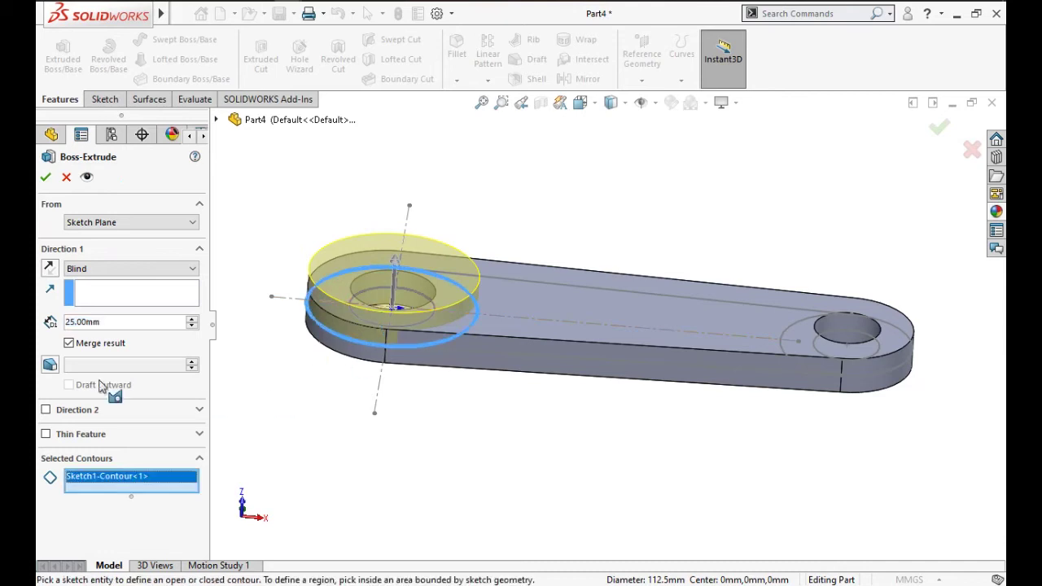
left_click(124, 322)
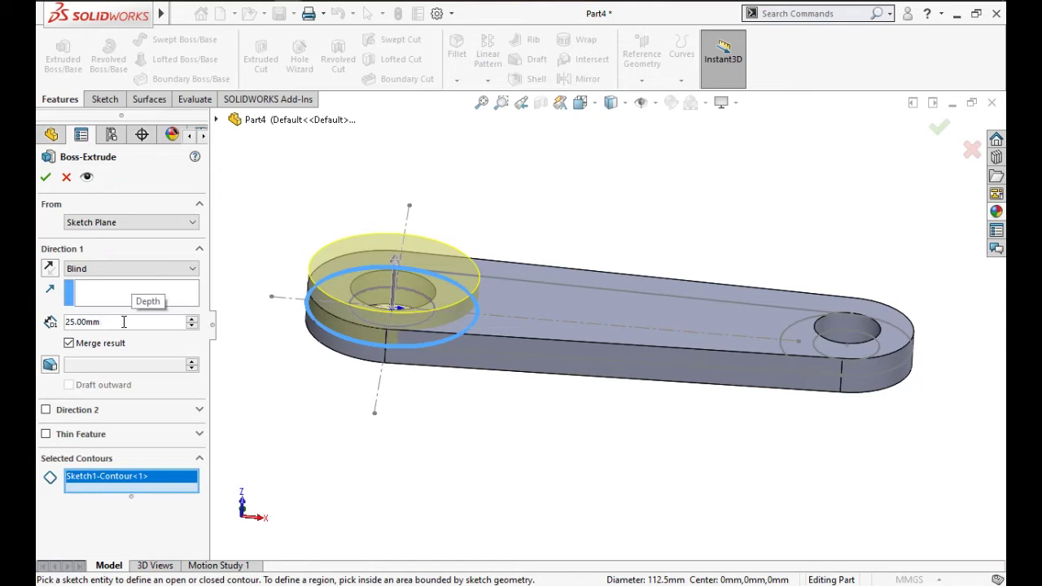
left_click(124, 322)
type("6")
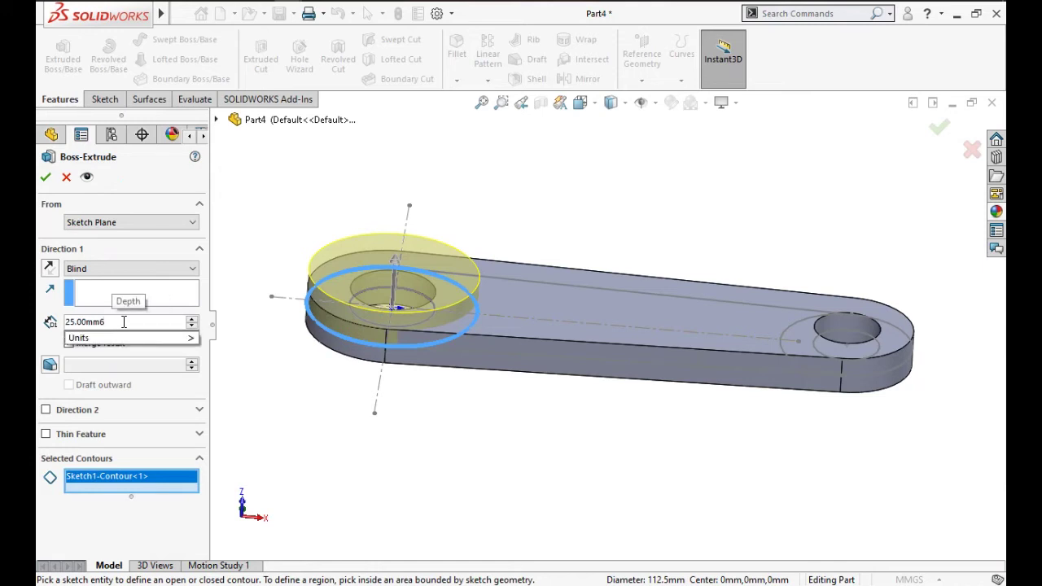
key("BackSpace")
key("BackSpace")
key("BackSpace")
key("BackSpace")
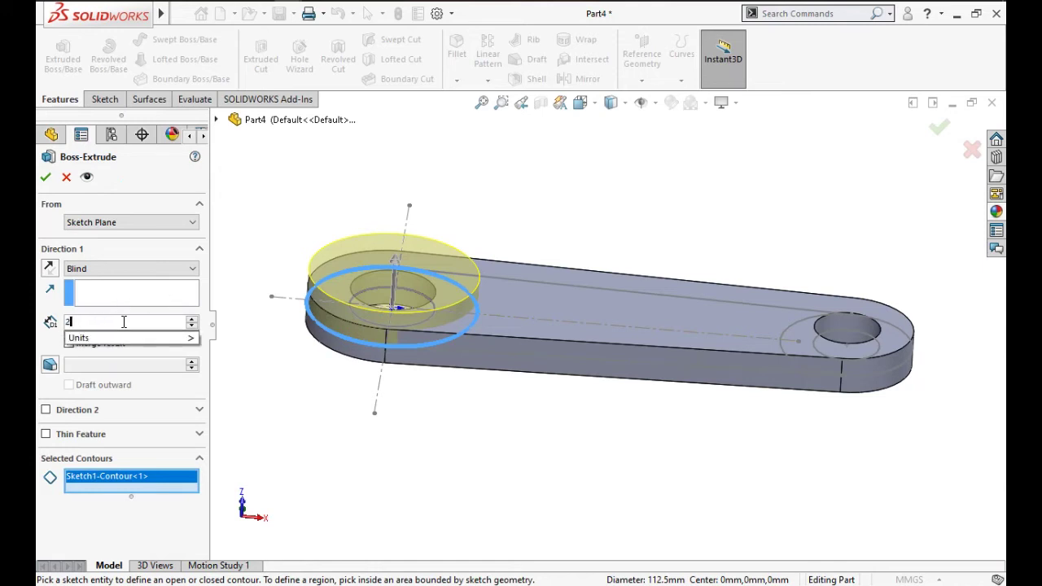
key("BackSpace")
type("6")
type("2.5")
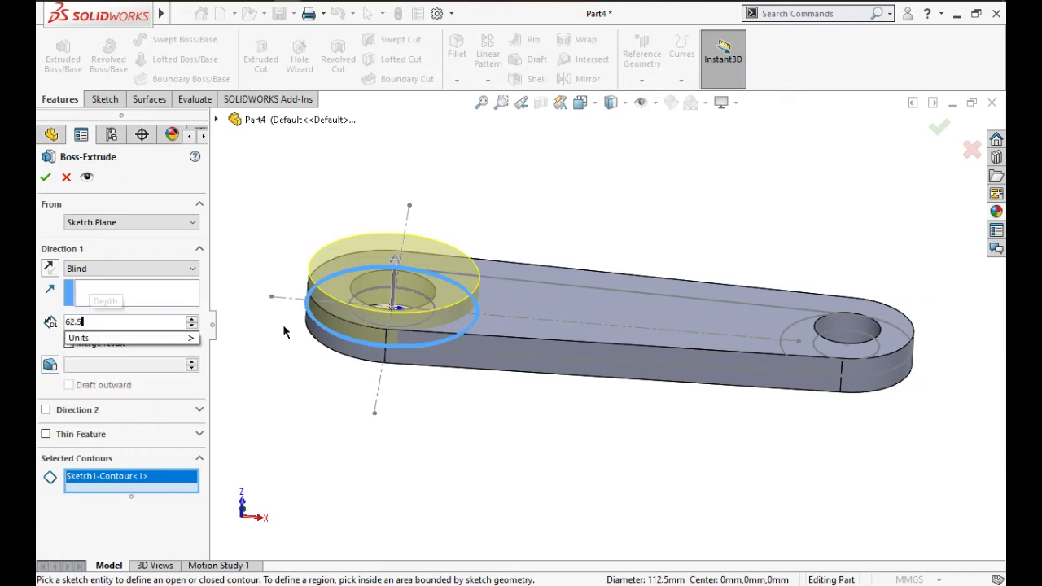
key("Return")
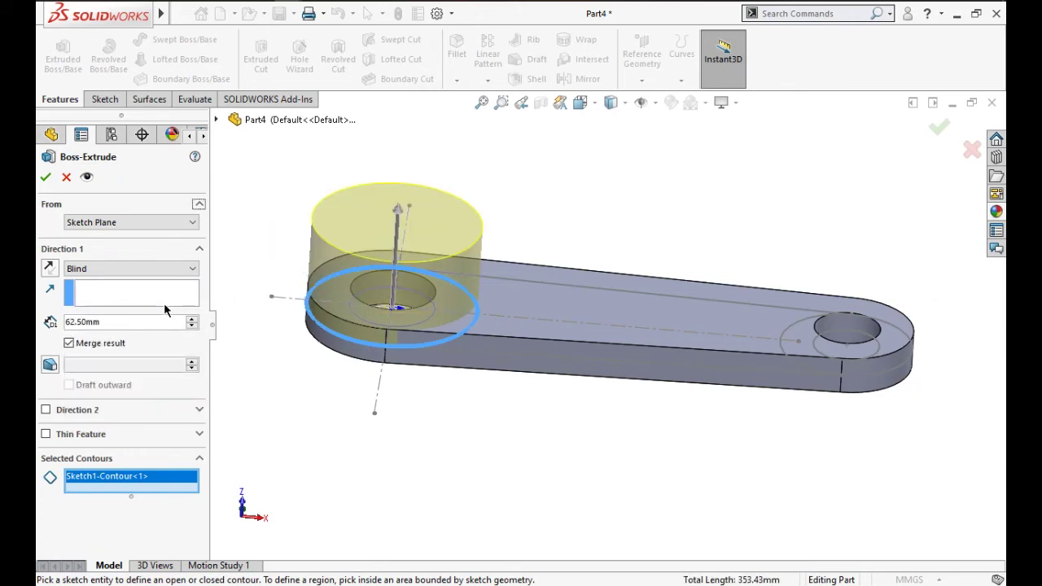
Make the hub extrusion Mid Plane, include the bore circle, and confirm Boss-Extrude2
left_click(136, 271)
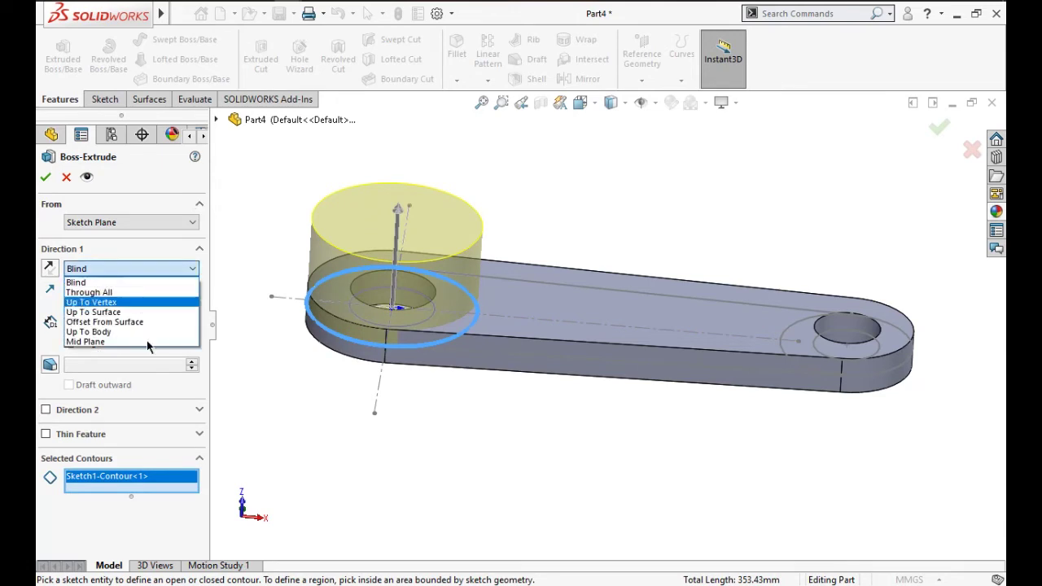
left_click(148, 344)
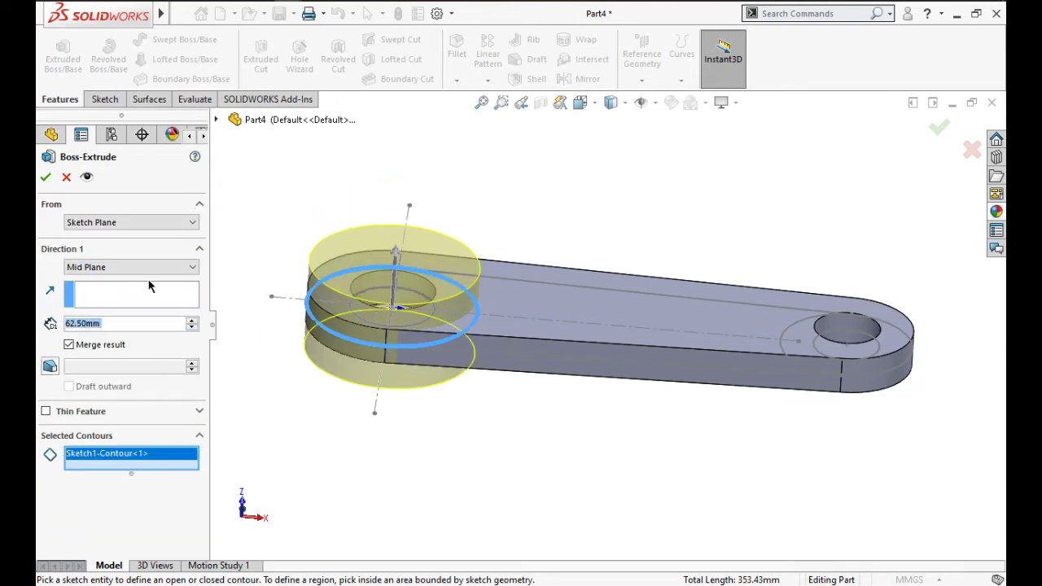
left_click(138, 464)
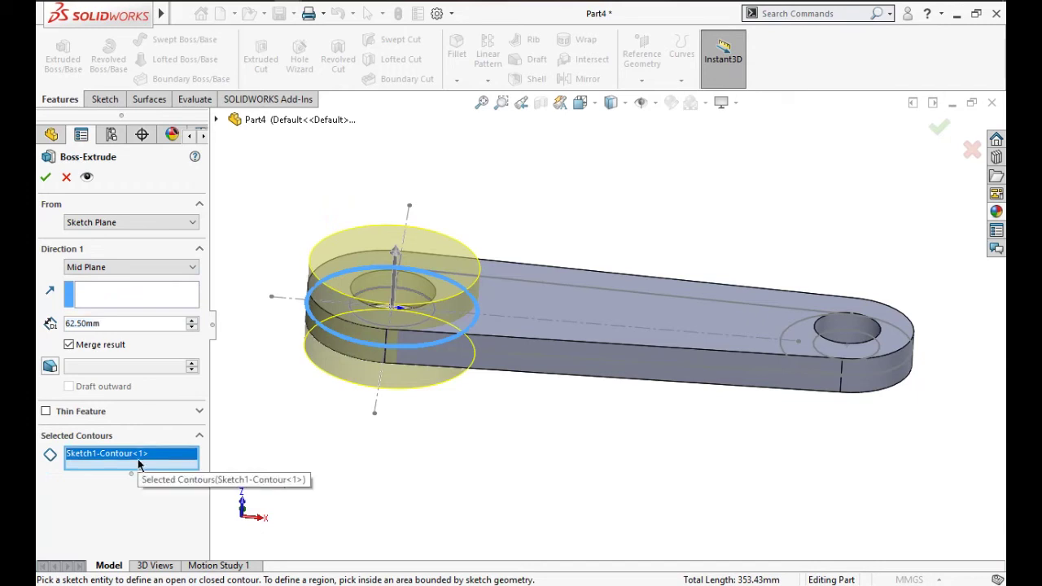
left_click(414, 323)
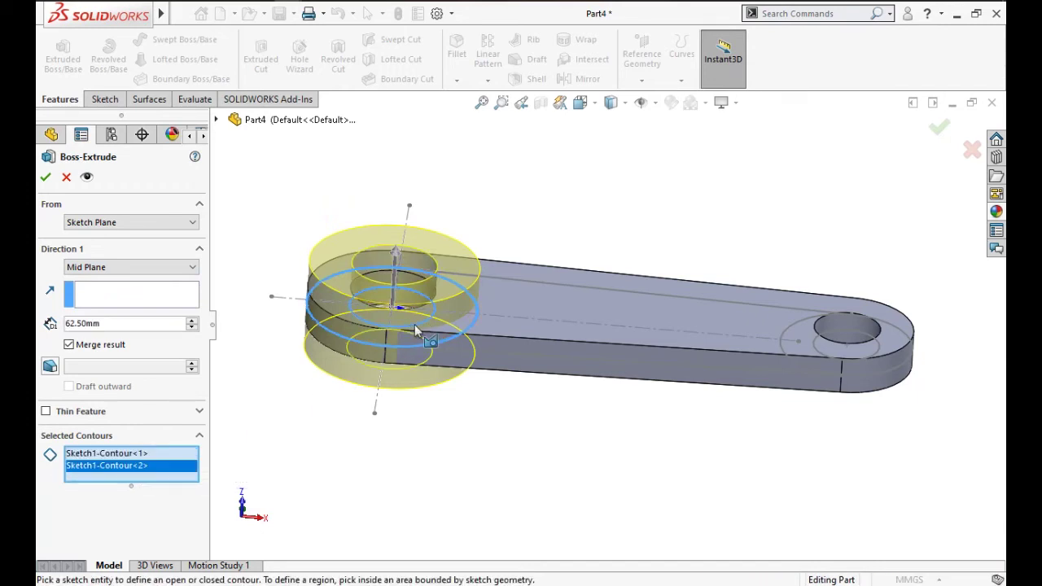
middle_click_drag(422, 388, 428, 413)
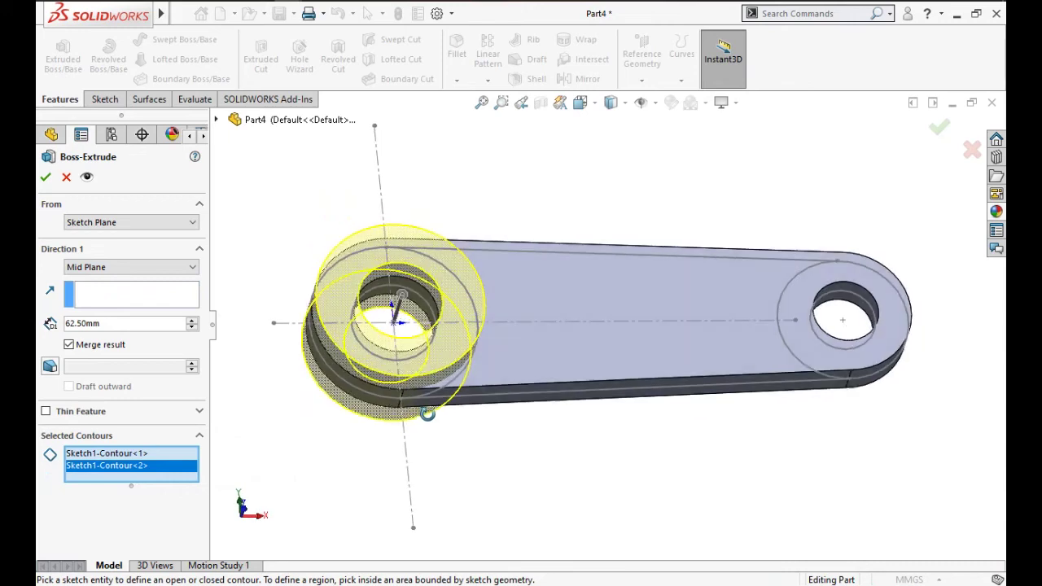
left_click(45, 179)
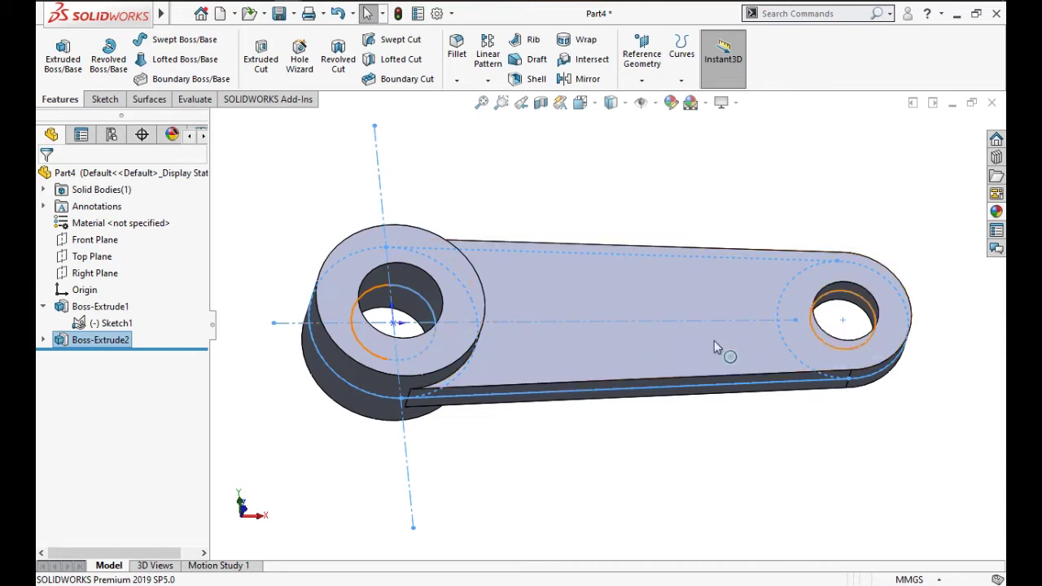
Edit Boss-Extrude2 to add the right hub's outer and bore circles as contours
left_click(43, 341)
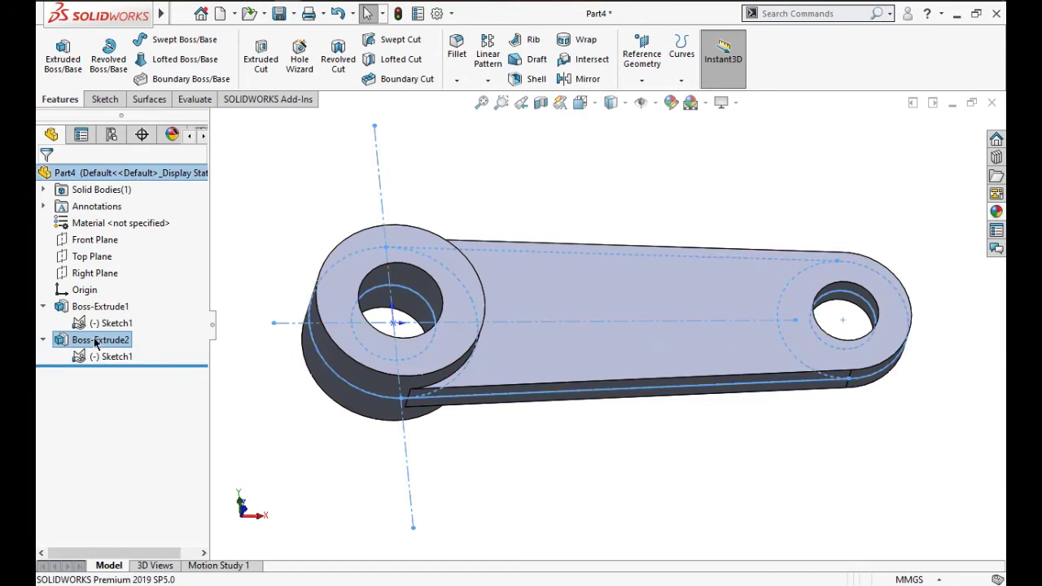
right_click(95, 342)
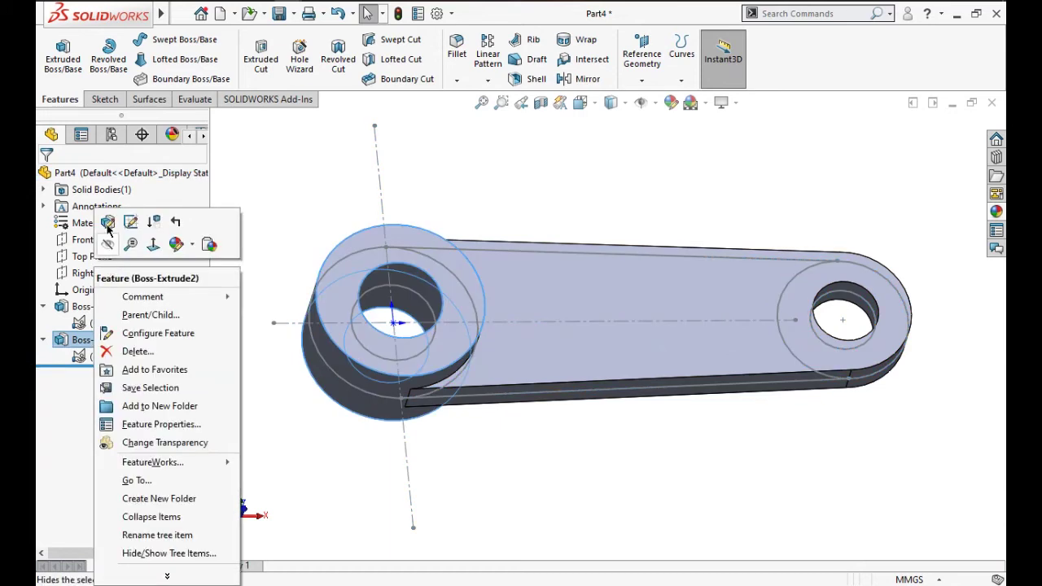
left_click(107, 231)
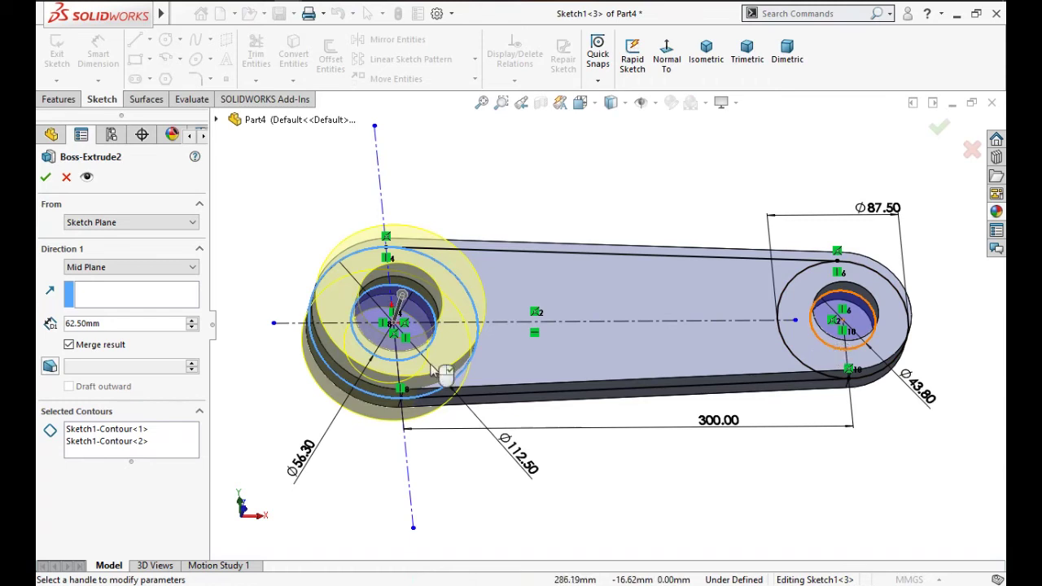
left_click(803, 351)
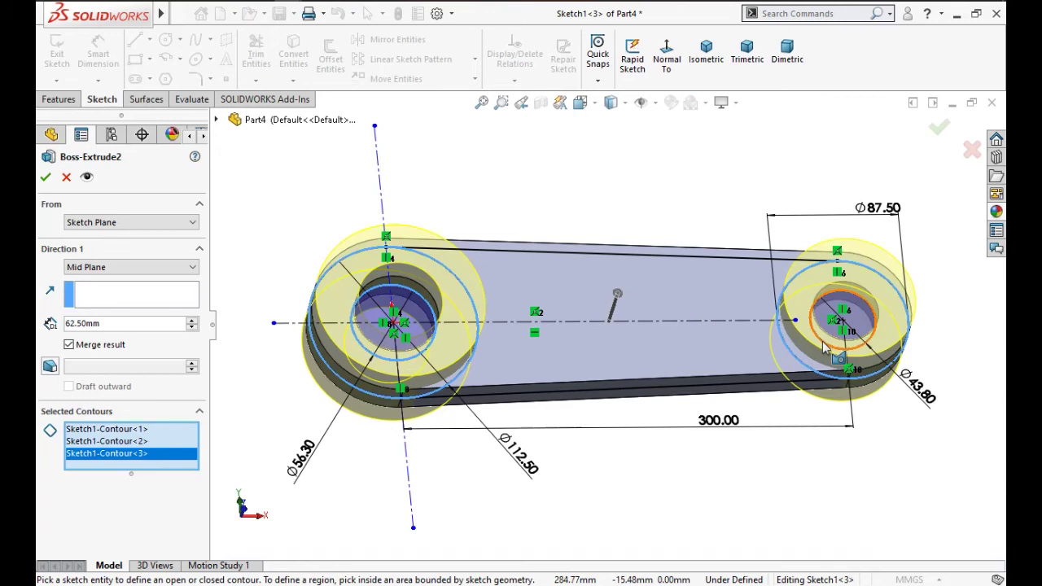
left_click(812, 346)
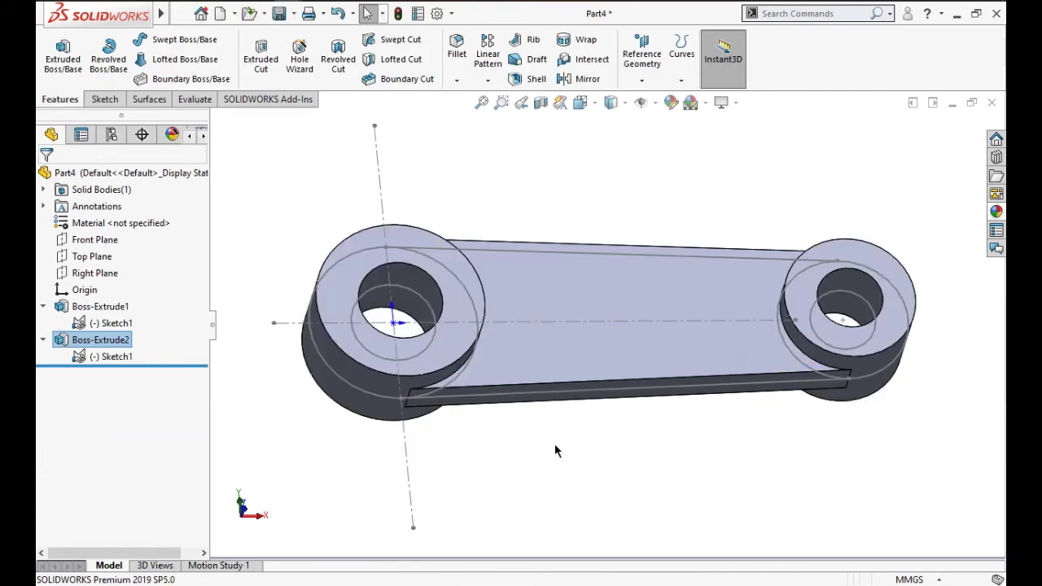
middle_click_drag(555, 443, 522, 345)
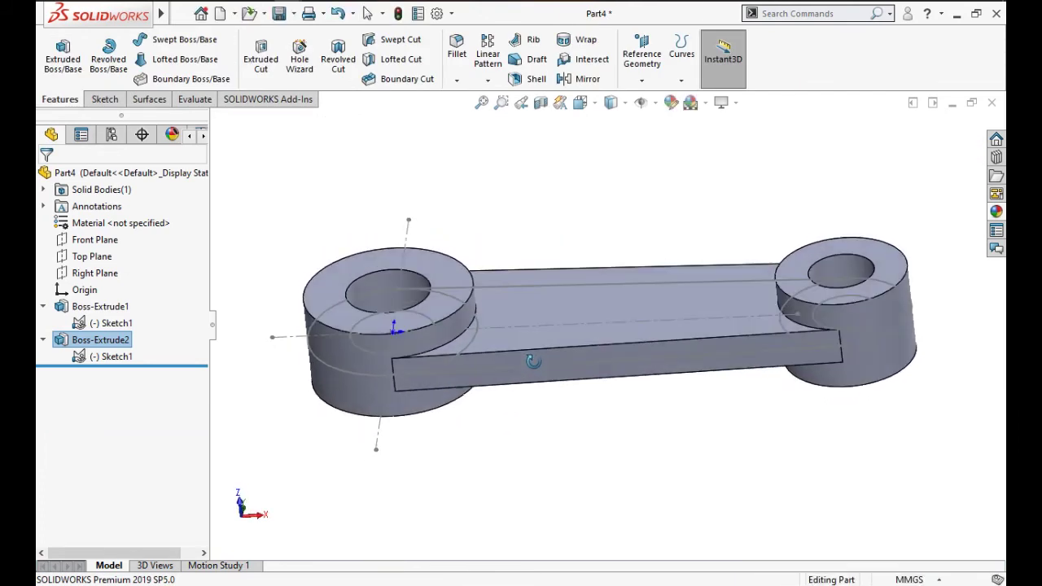
Start a new sketch on the base plate's top face, viewed normal to it
left_click(521, 310)
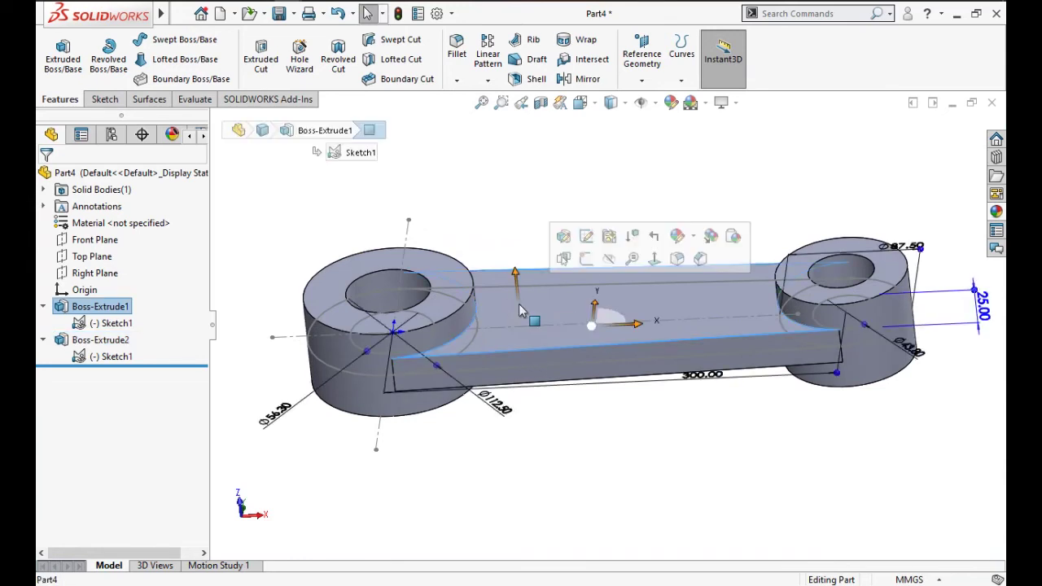
left_click(590, 261)
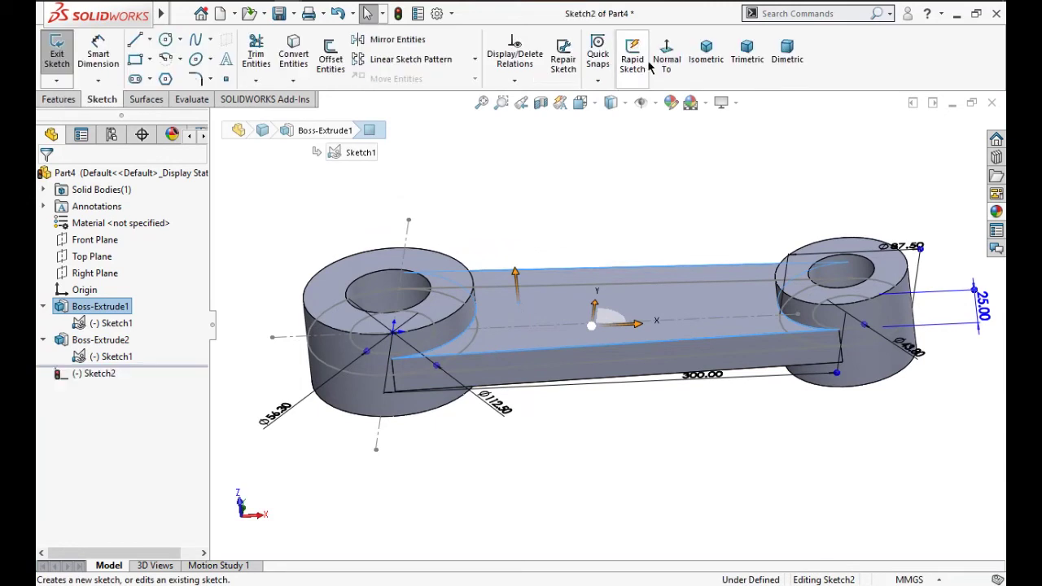
left_click(666, 59)
scroll(482, 317, "down", 3)
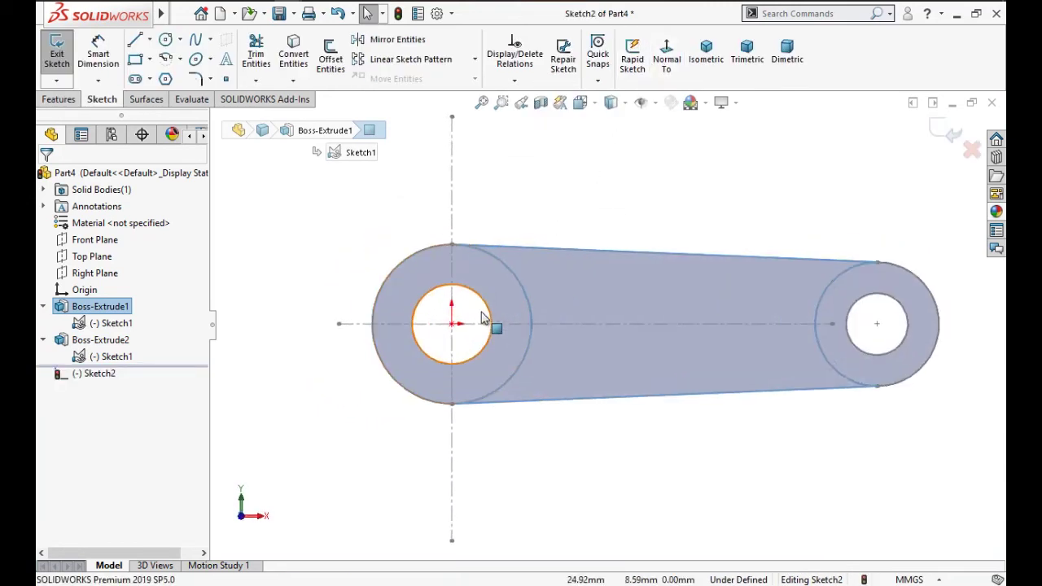
scroll(483, 317, "down", 2)
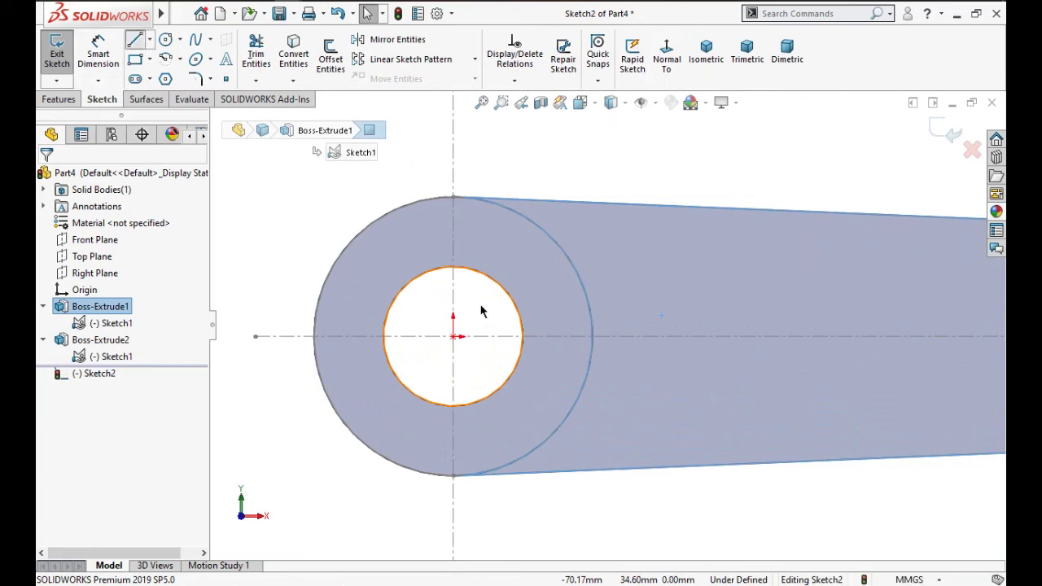
Draw a short vertical line down from the left bore's edge and delete the stray slanted line
left_click(522, 335)
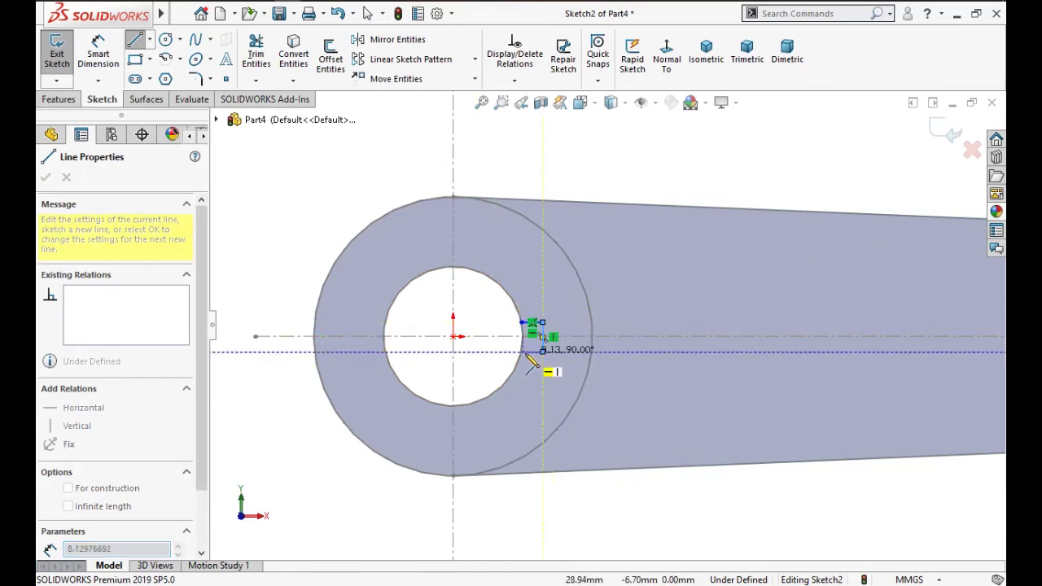
left_click(522, 352)
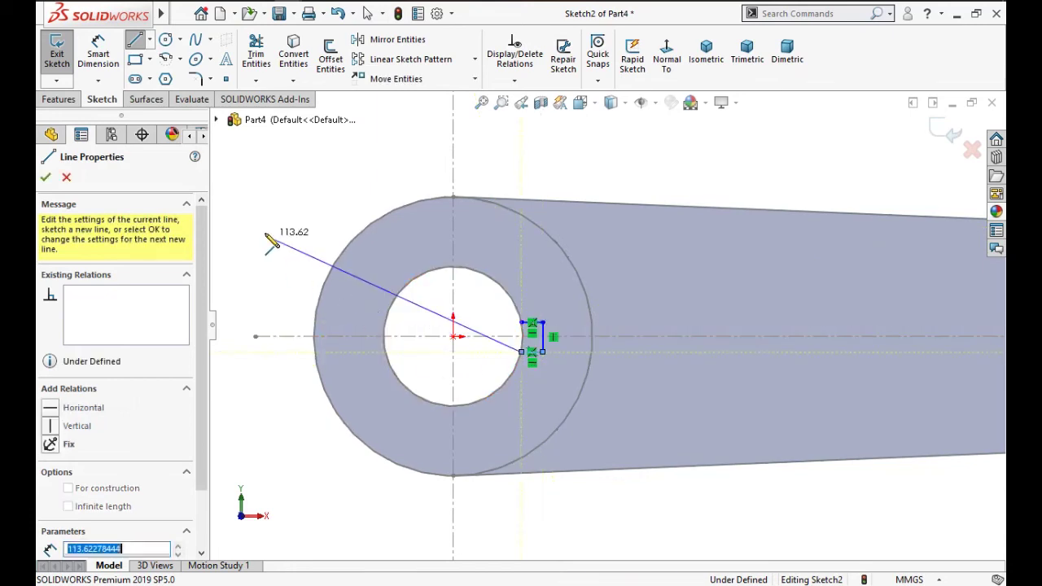
double_click(265, 234)
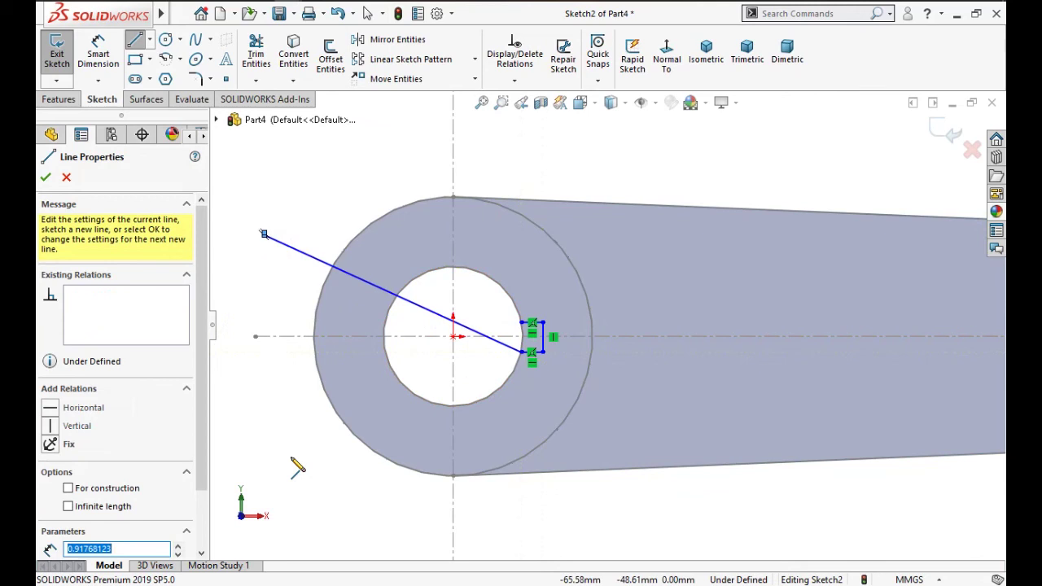
right_click_drag(295, 456, 291, 379)
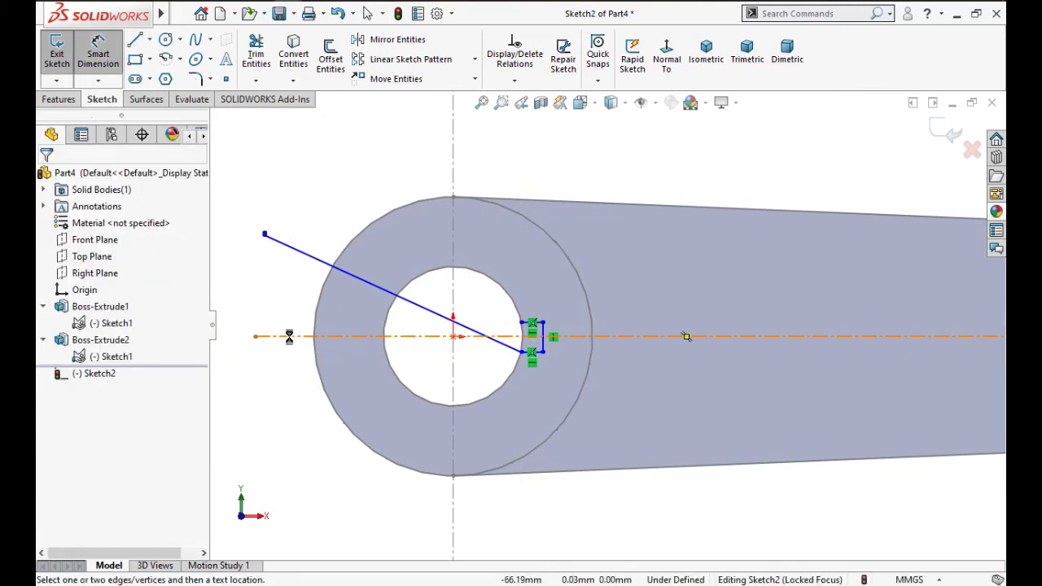
key("Escape")
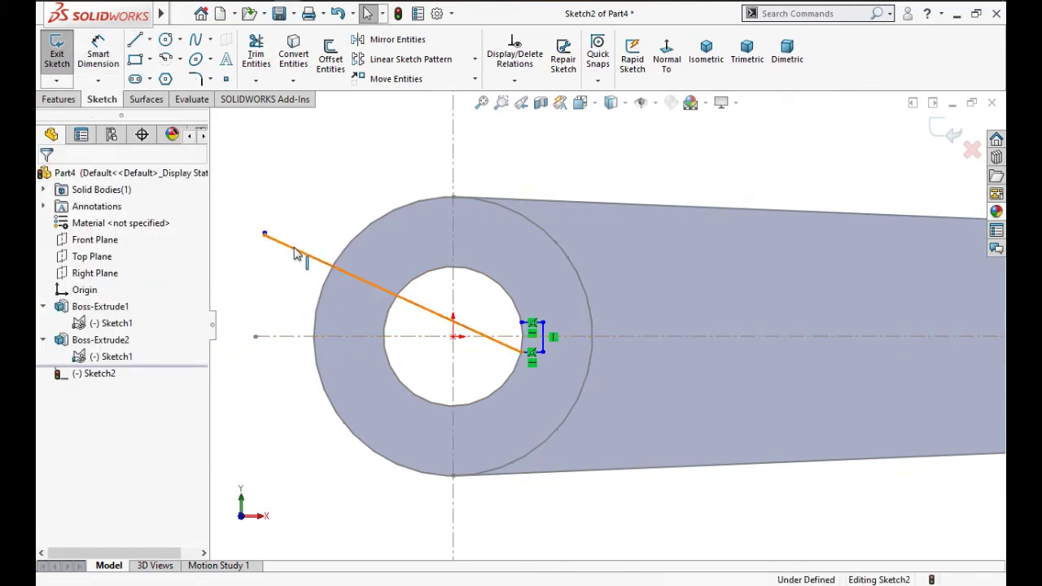
key("Delete")
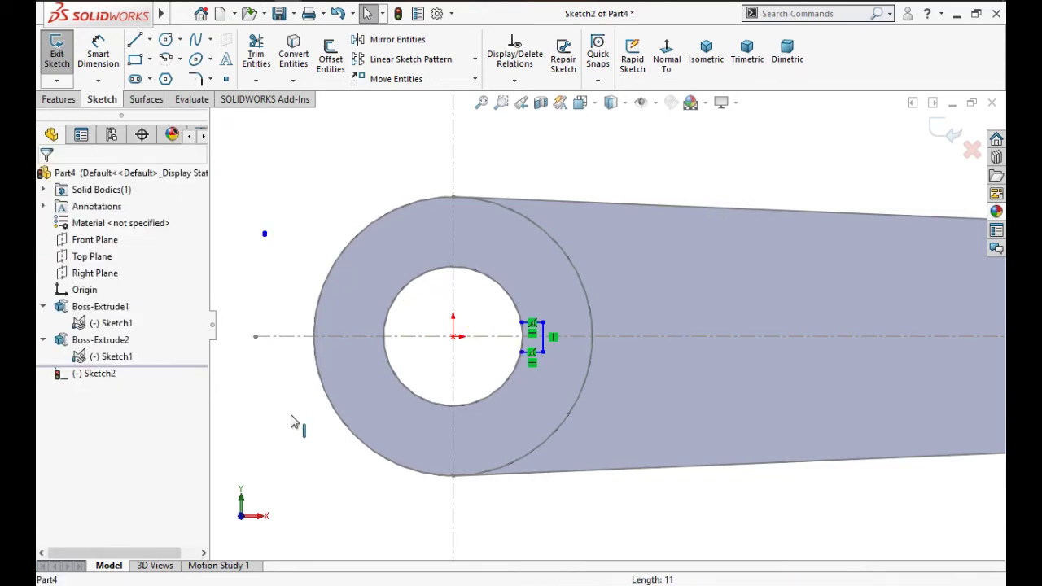
right_click_drag(291, 420, 279, 271)
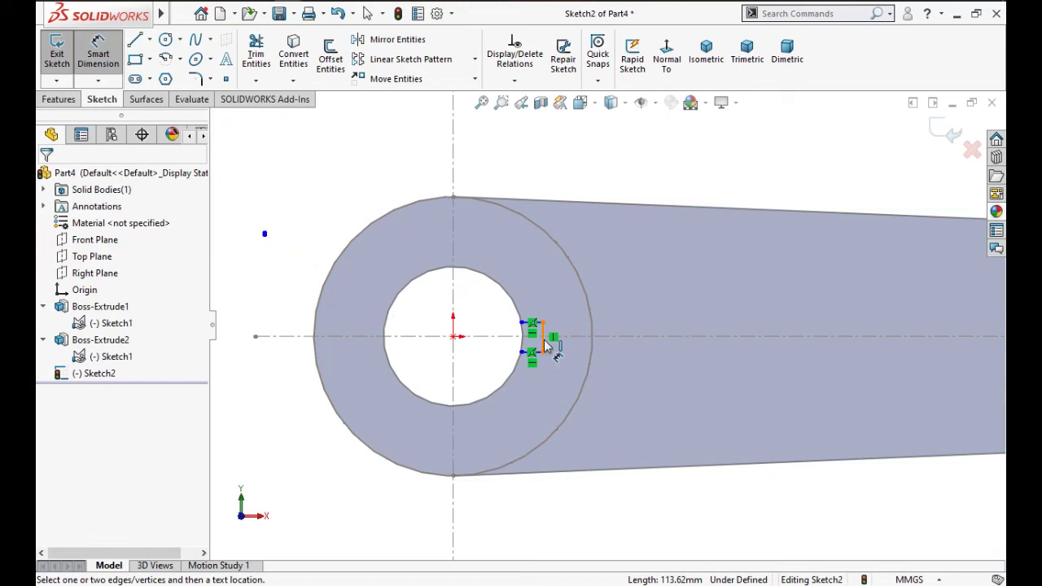
Dimension the short vertical keyway line to 12.6 mm
left_click(542, 343)
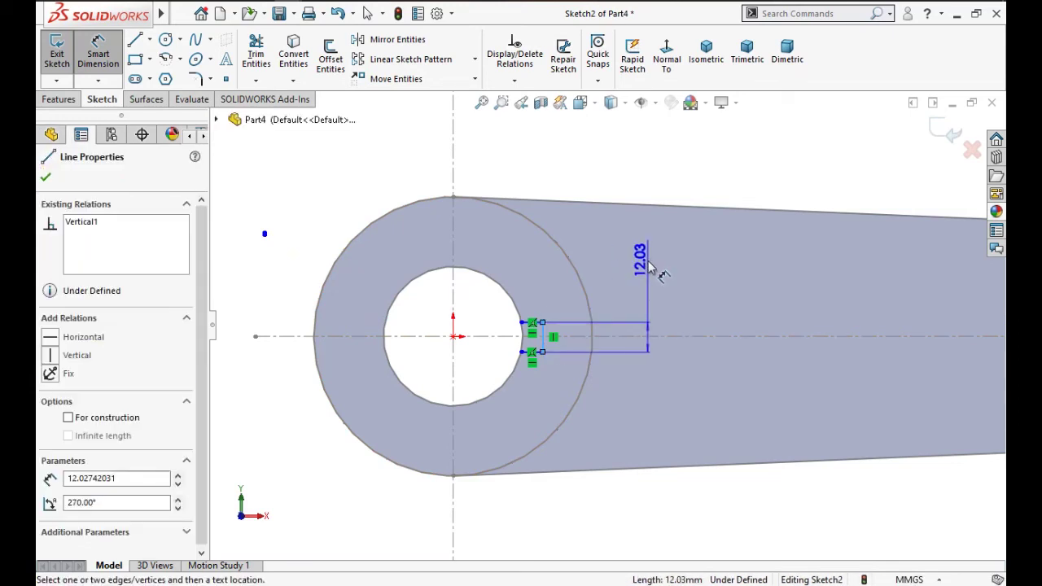
left_click(649, 265)
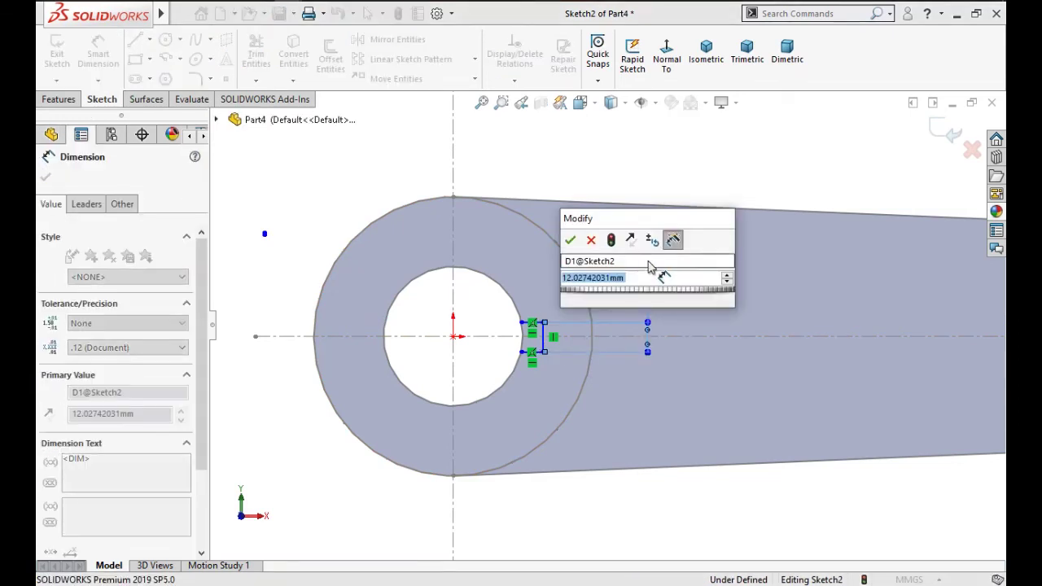
type("12.6")
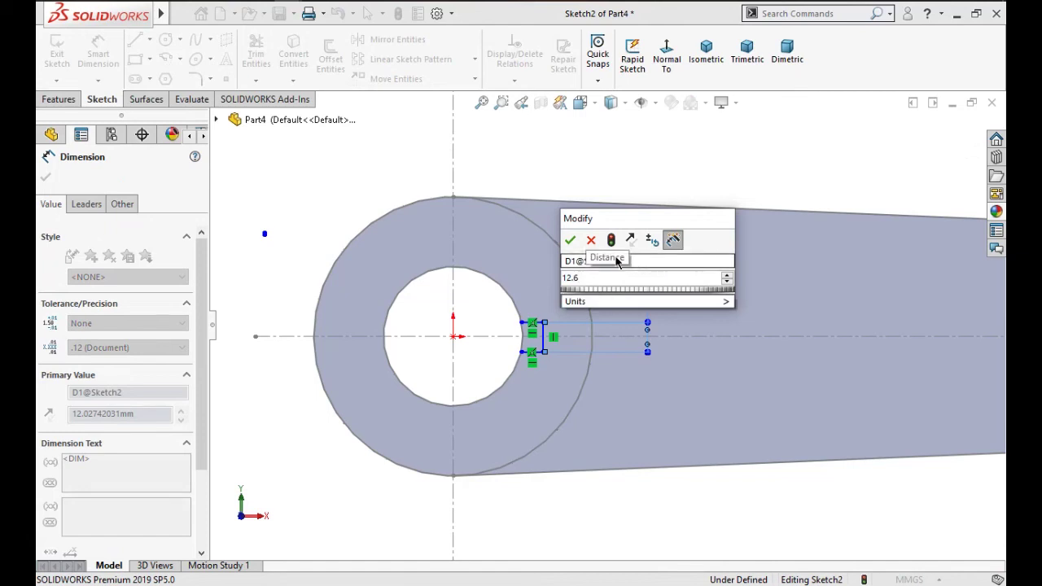
left_click(571, 240)
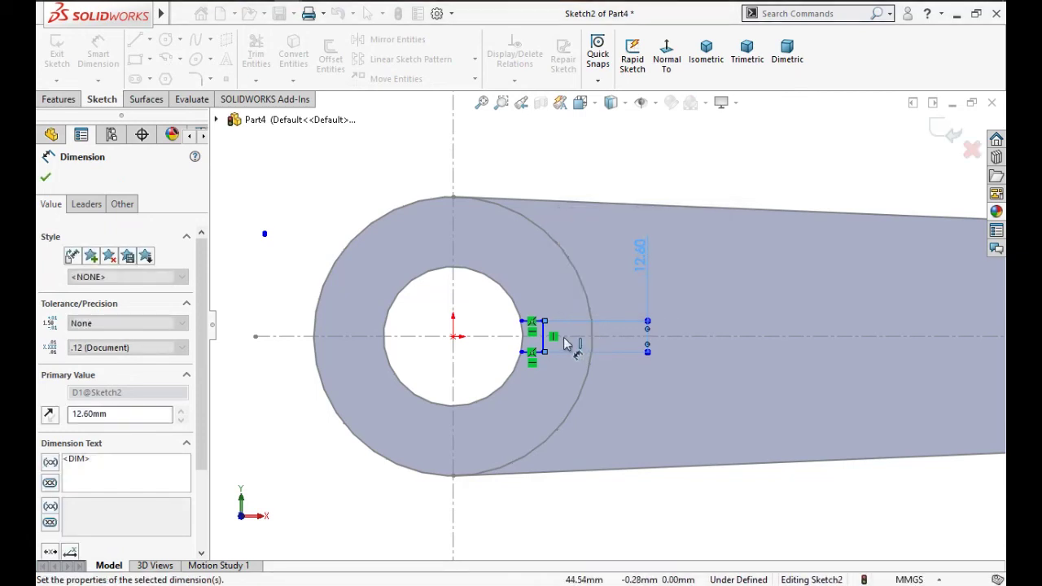
Position the keyway line 35 mm from the vertical centerline
left_click(542, 343)
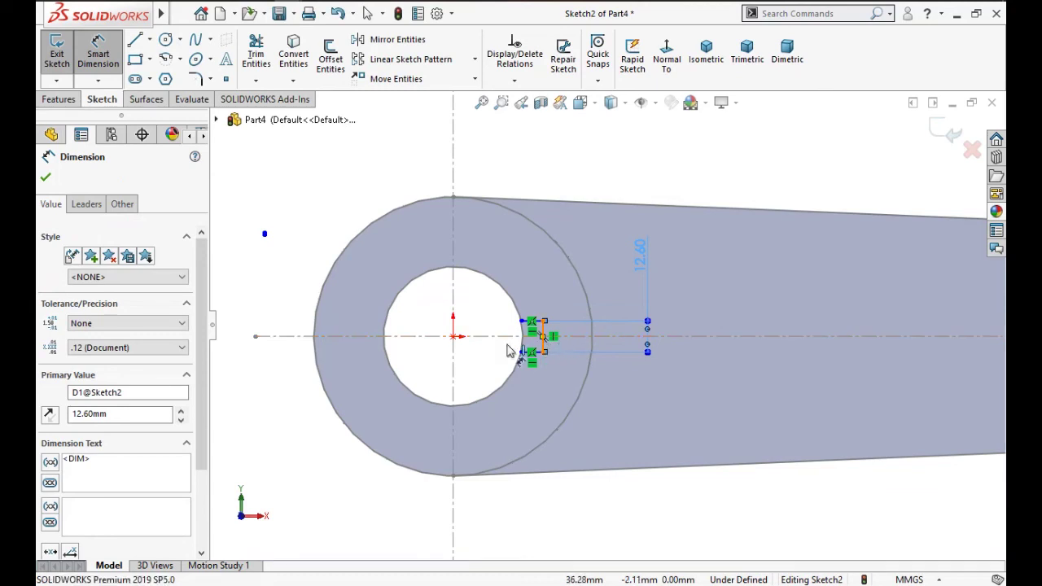
left_click(453, 350)
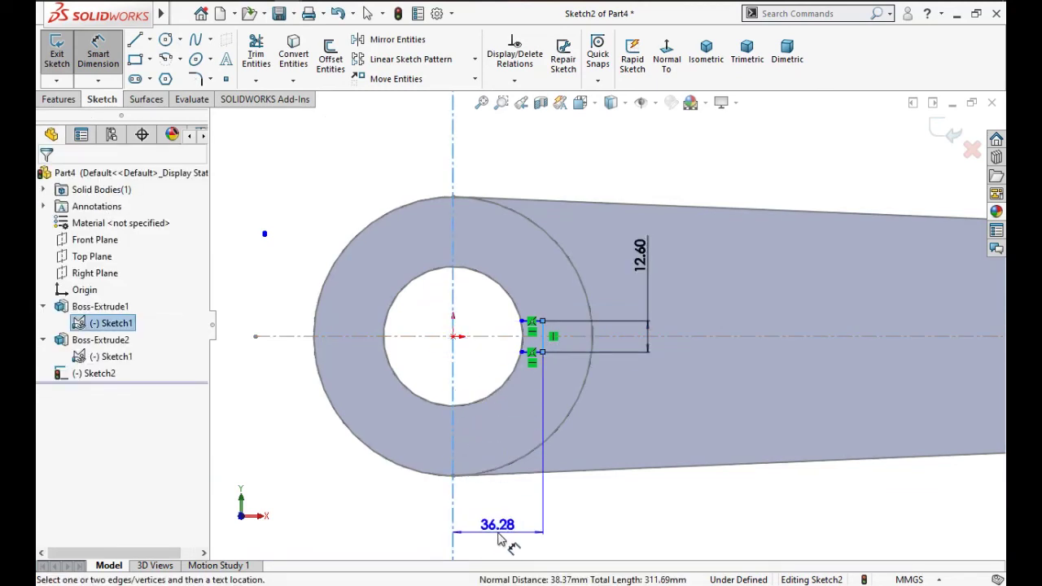
left_click(500, 539)
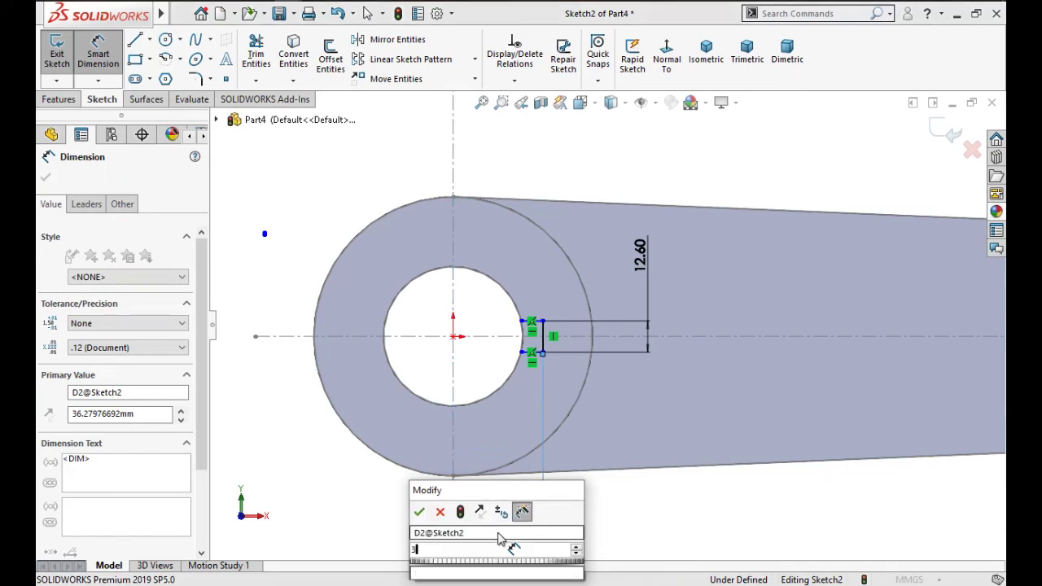
type("35")
left_click(419, 512)
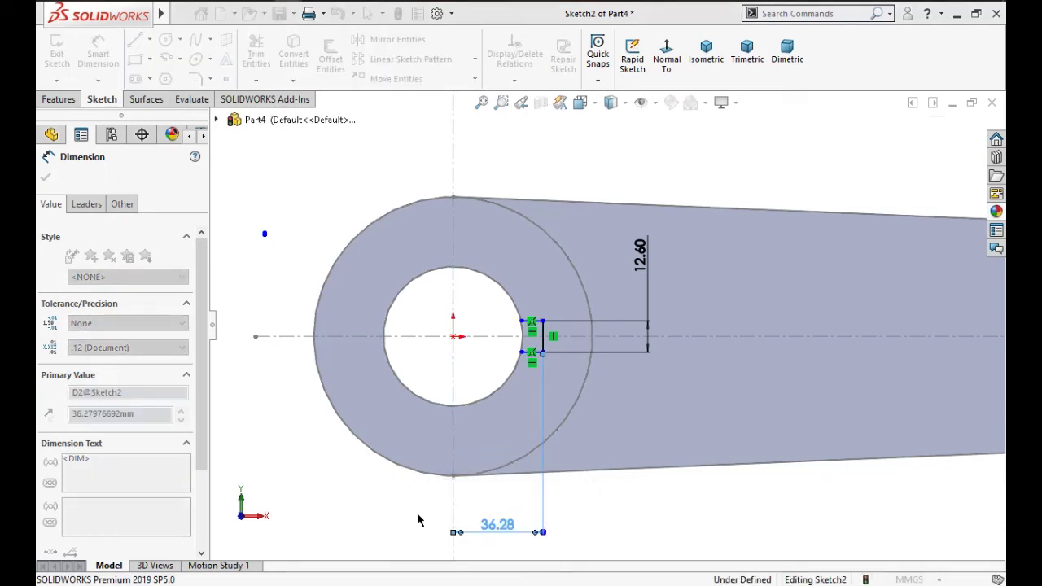
left_click(628, 487)
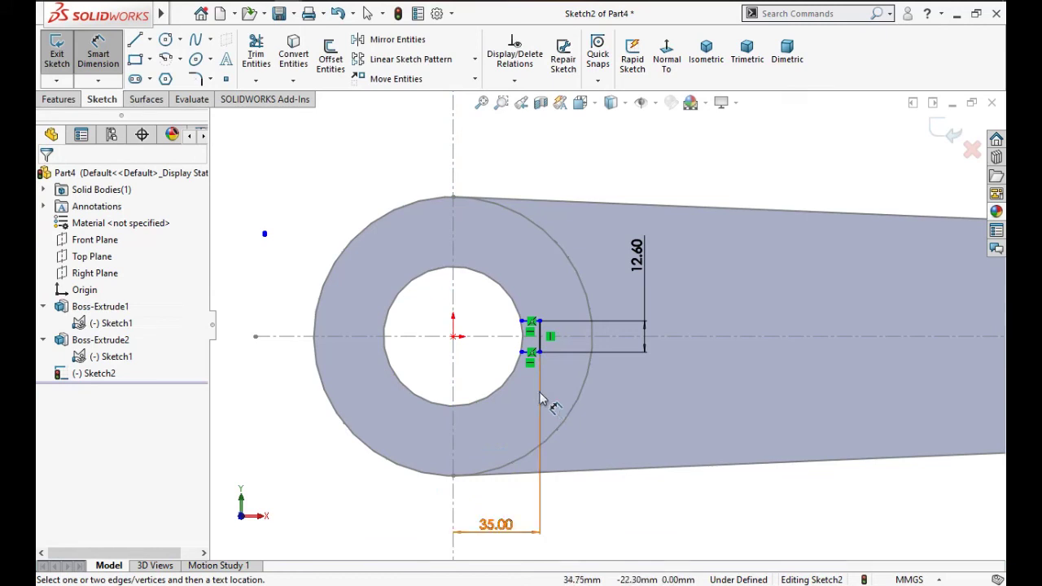
scroll(530, 364, "down", 2)
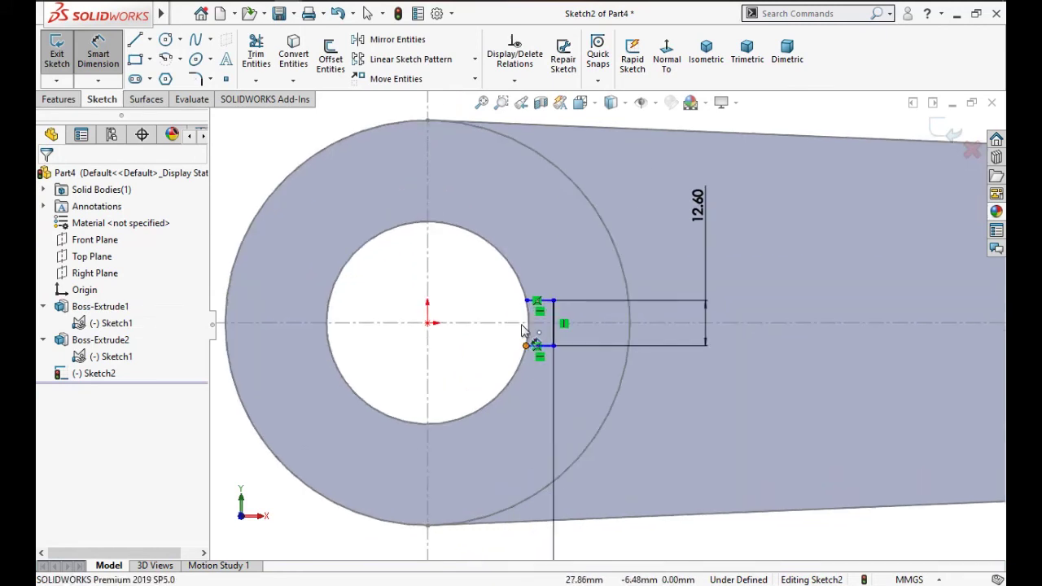
Dimension the keyway corner 6.3 mm from the horizontal centreline
left_click(525, 346)
left_click(524, 323)
left_click(597, 389)
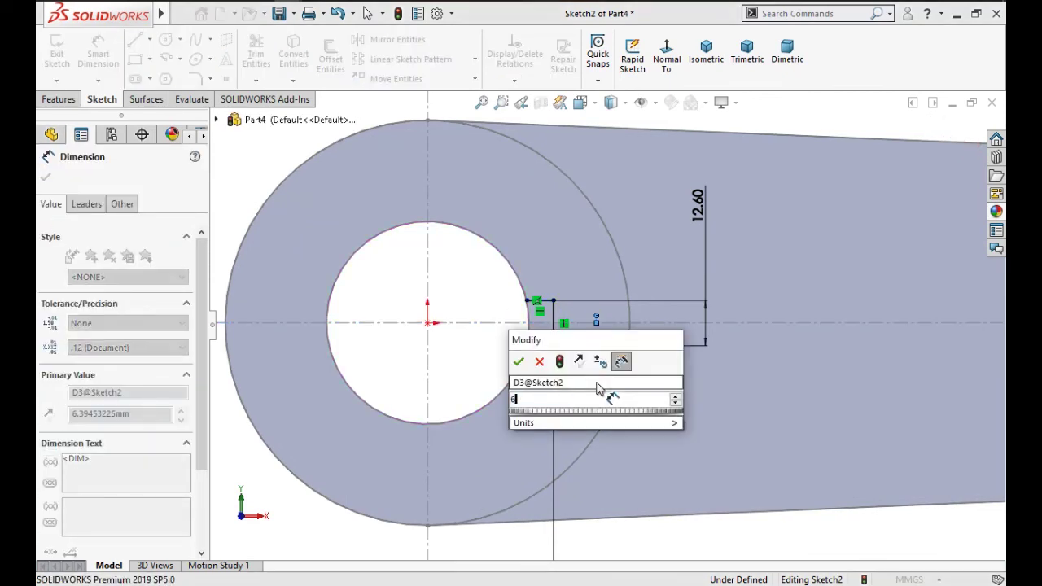
type("6.3")
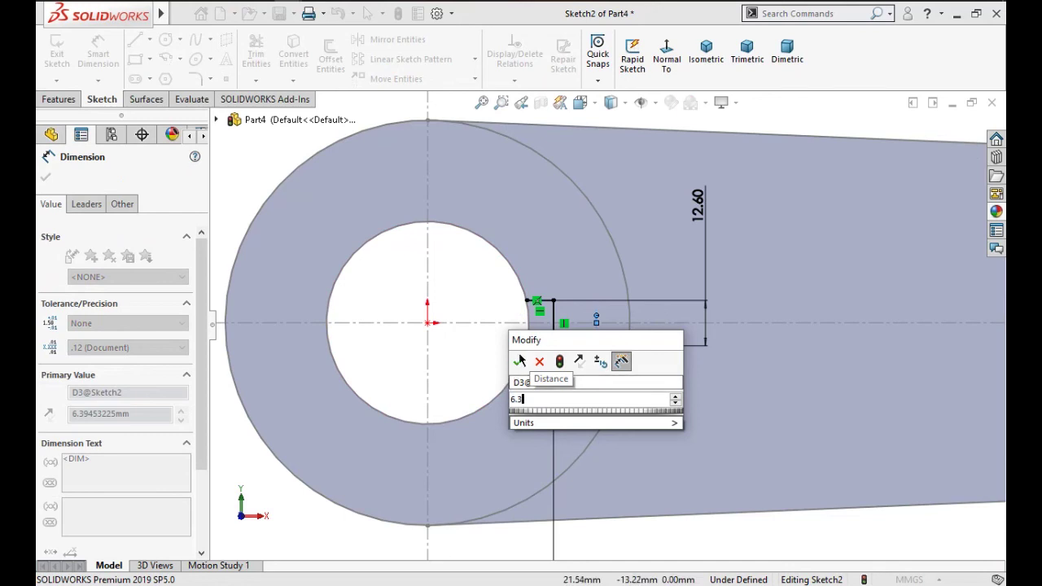
key("Return")
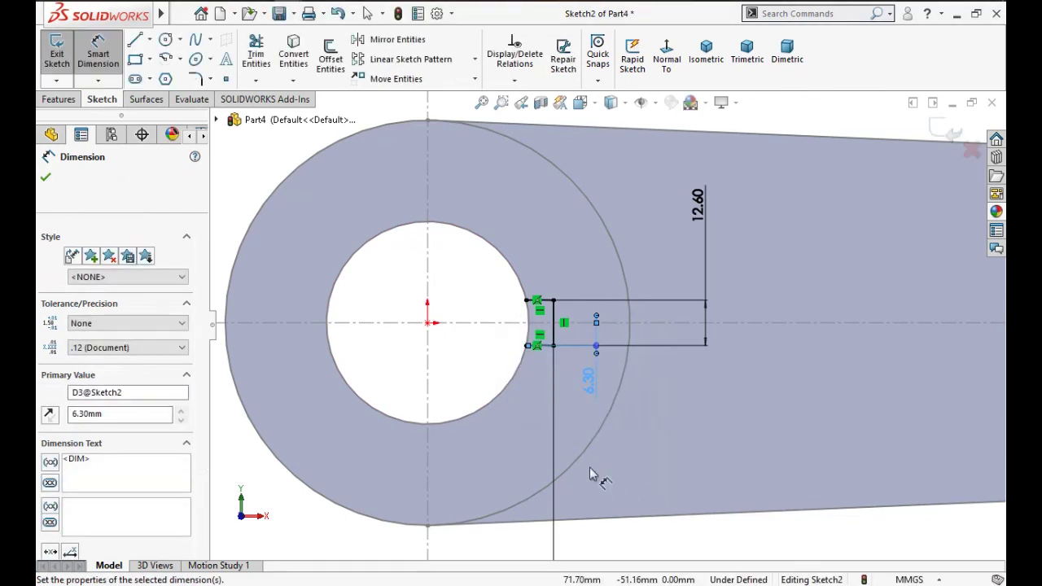
key("Escape")
key("Escape")
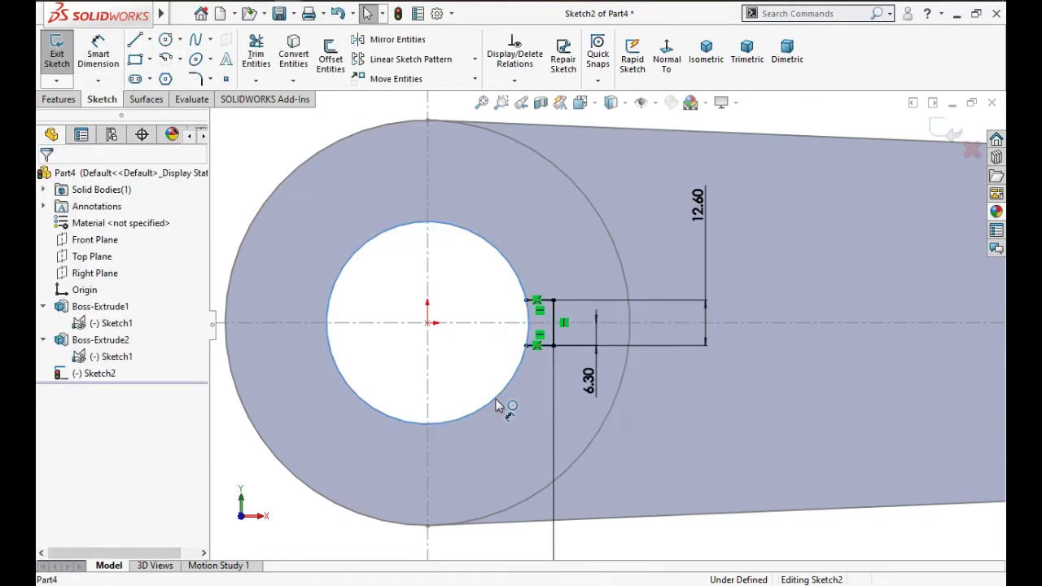
left_click(497, 406)
Convert the bore edge into the sketch, trim it to the arc closing the keyway, and exit
left_click(304, 51)
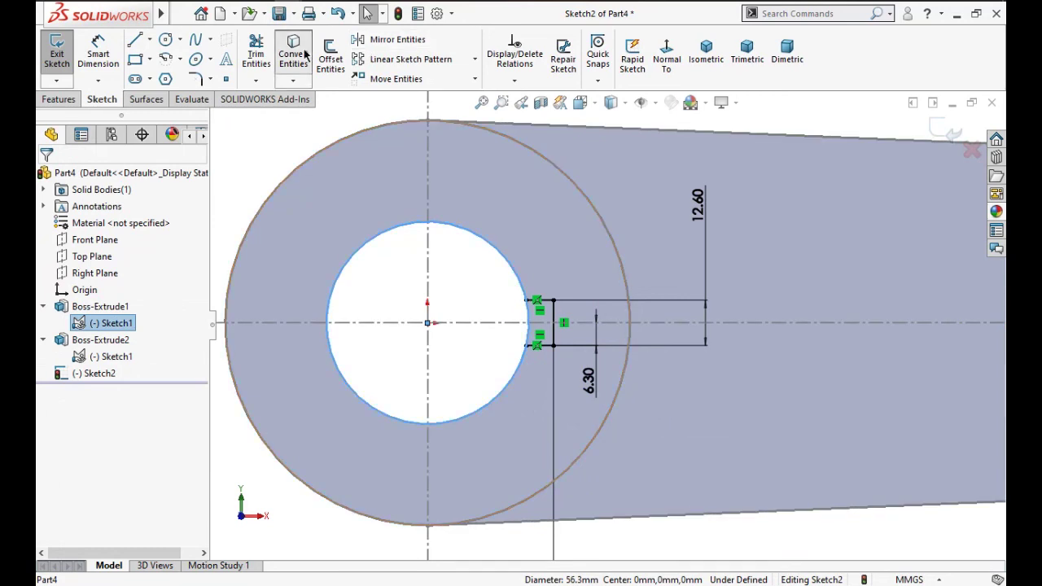
left_click(292, 68)
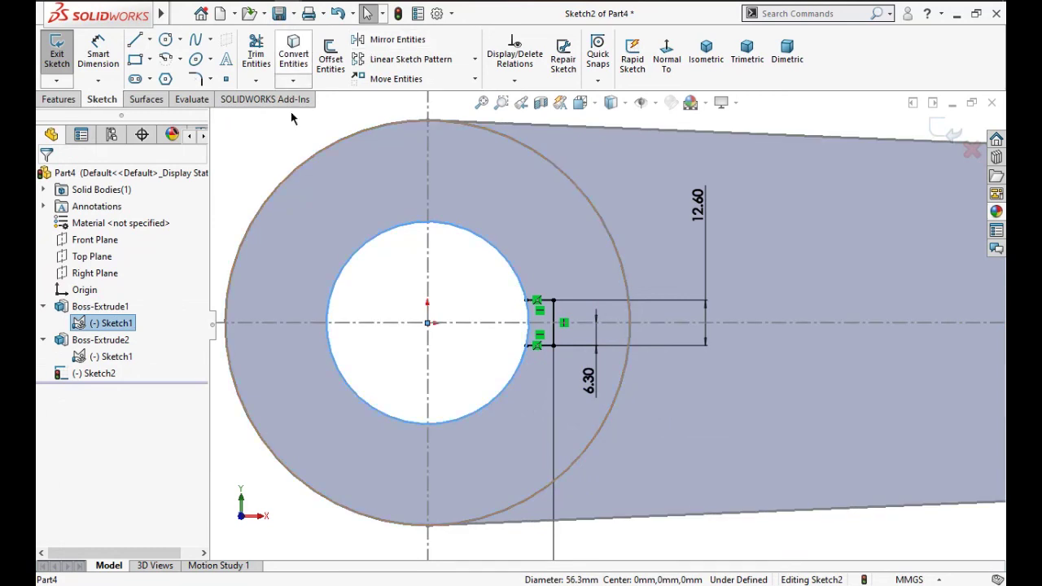
left_click(256, 57)
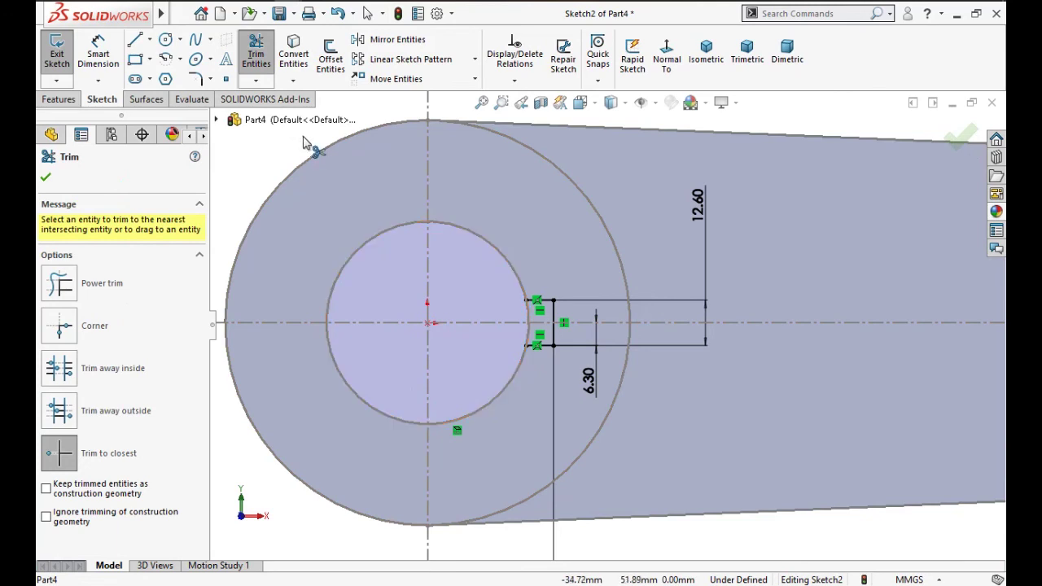
key("Escape")
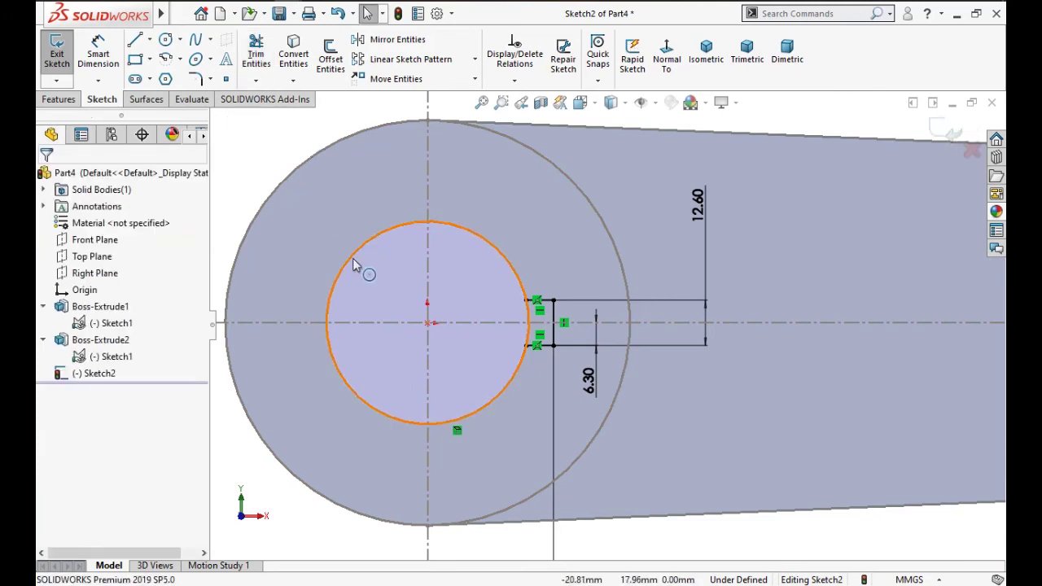
middle_click_drag(407, 295, 409, 281)
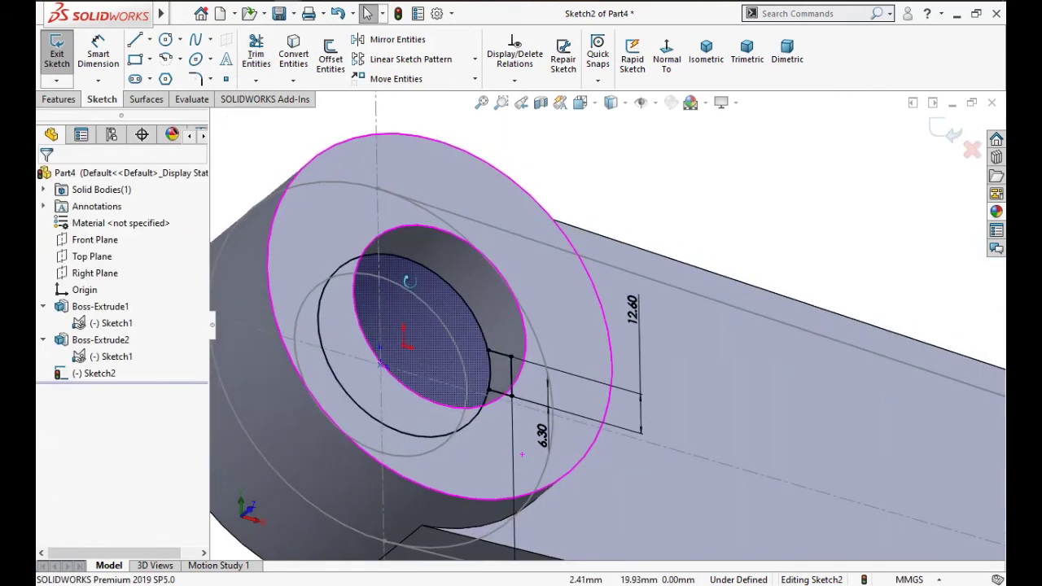
left_click(293, 50)
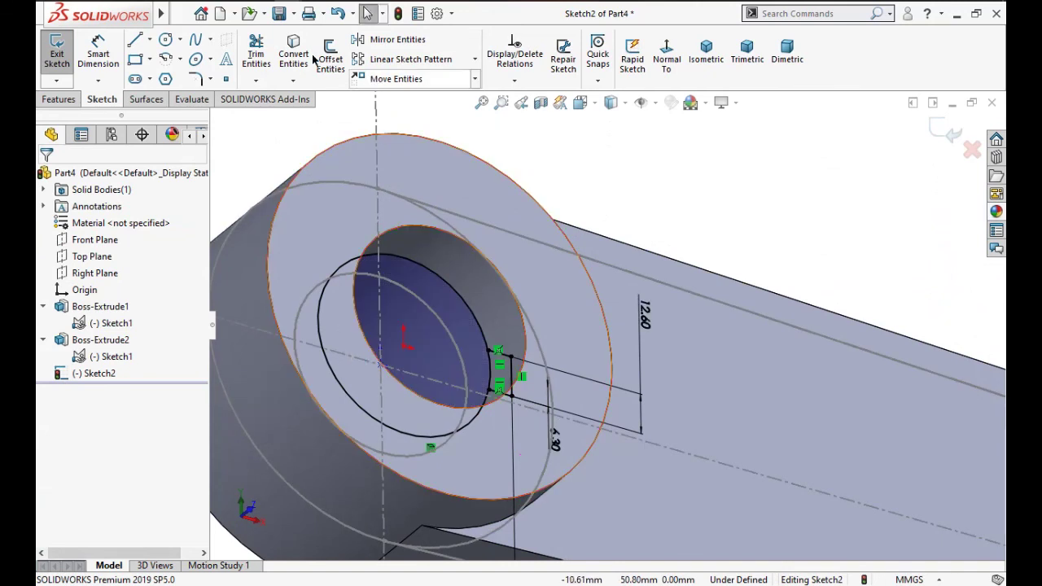
left_click(255, 53)
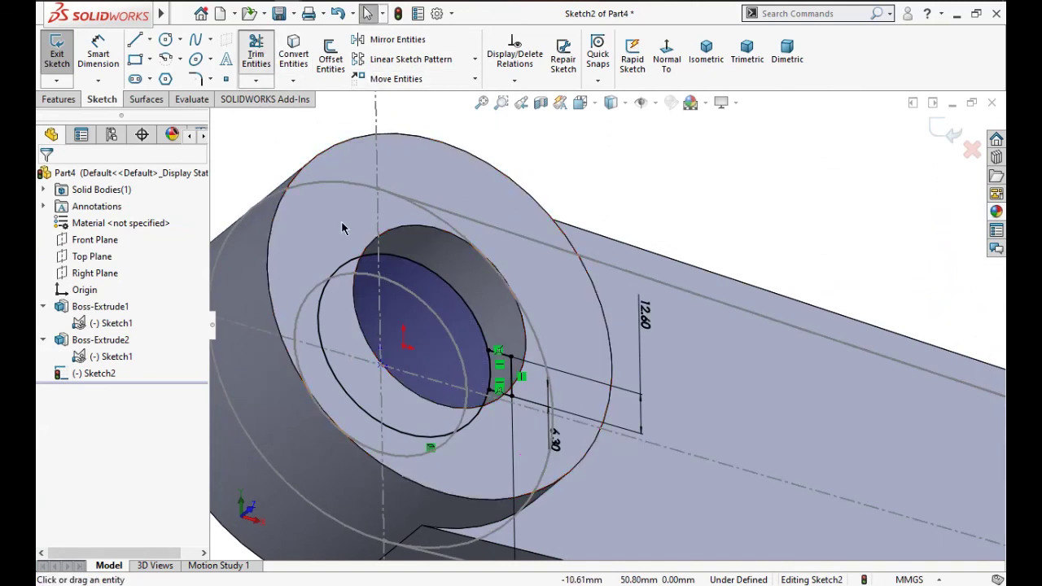
left_click(322, 315)
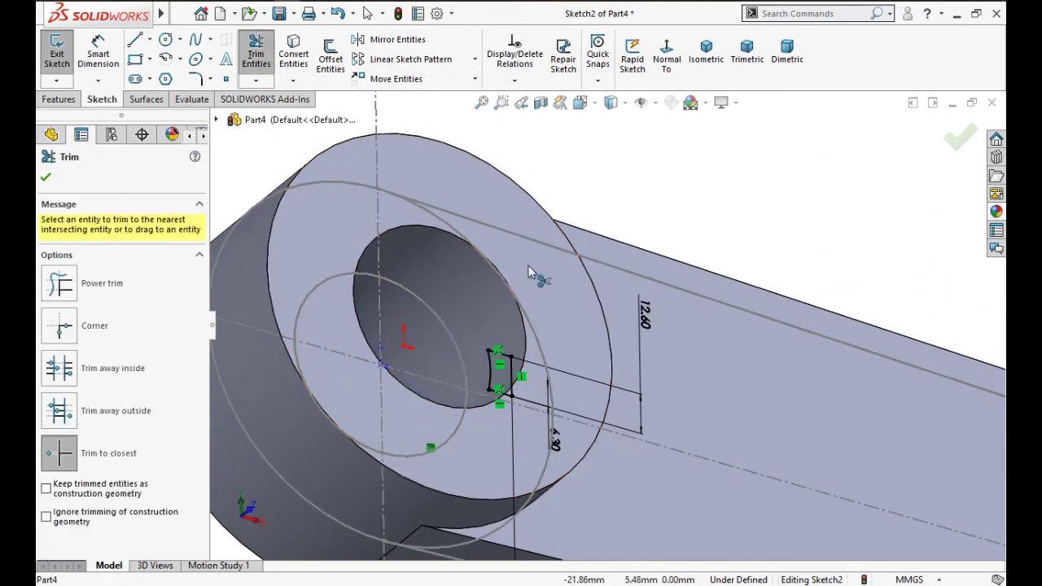
left_click(959, 141)
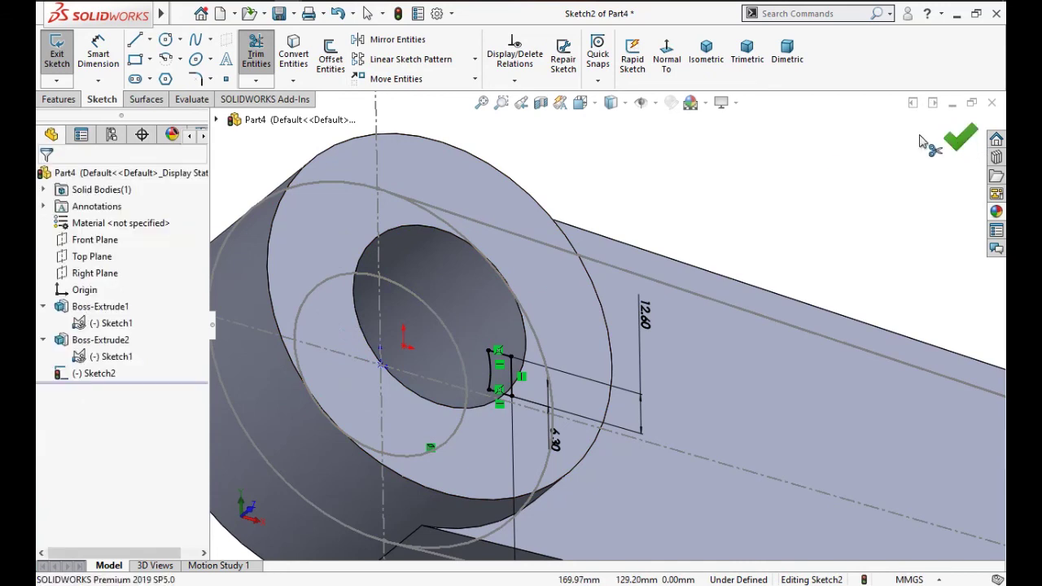
left_click(946, 132)
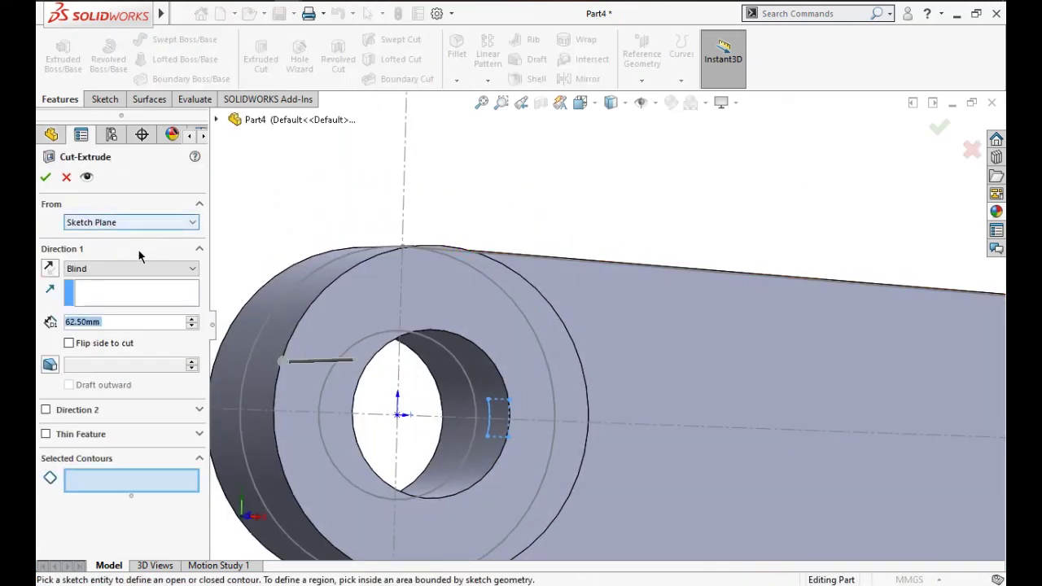
Cut the keyway region Through All - Both into the left hub bore
left_click(142, 268)
left_click(147, 298)
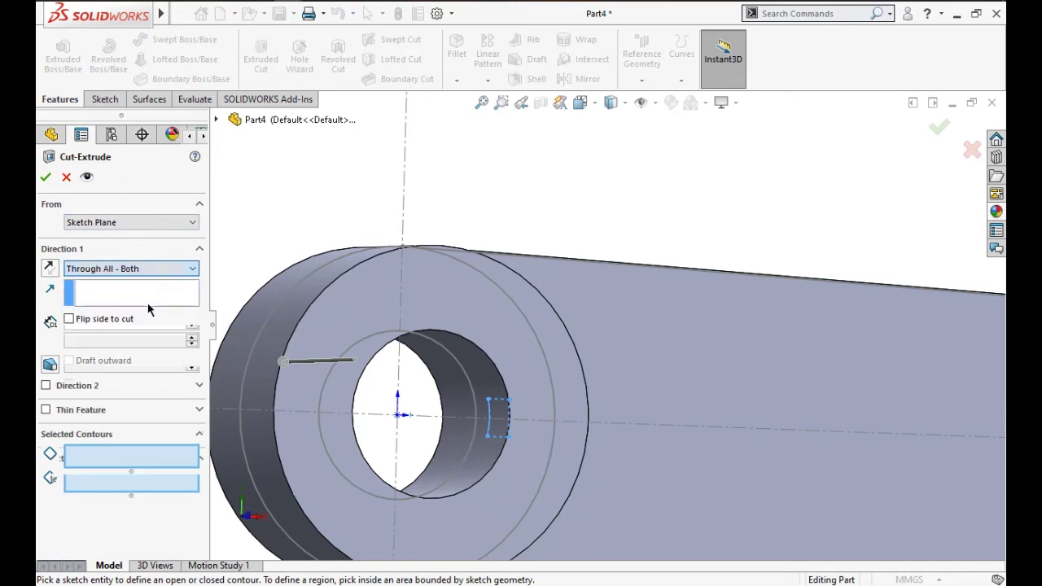
left_click(496, 429)
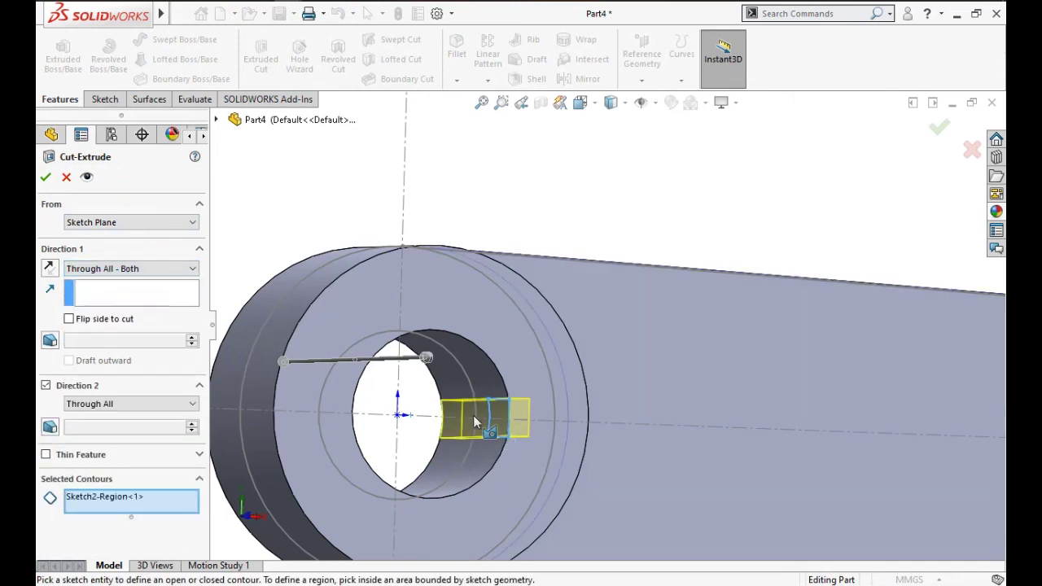
left_click(46, 178)
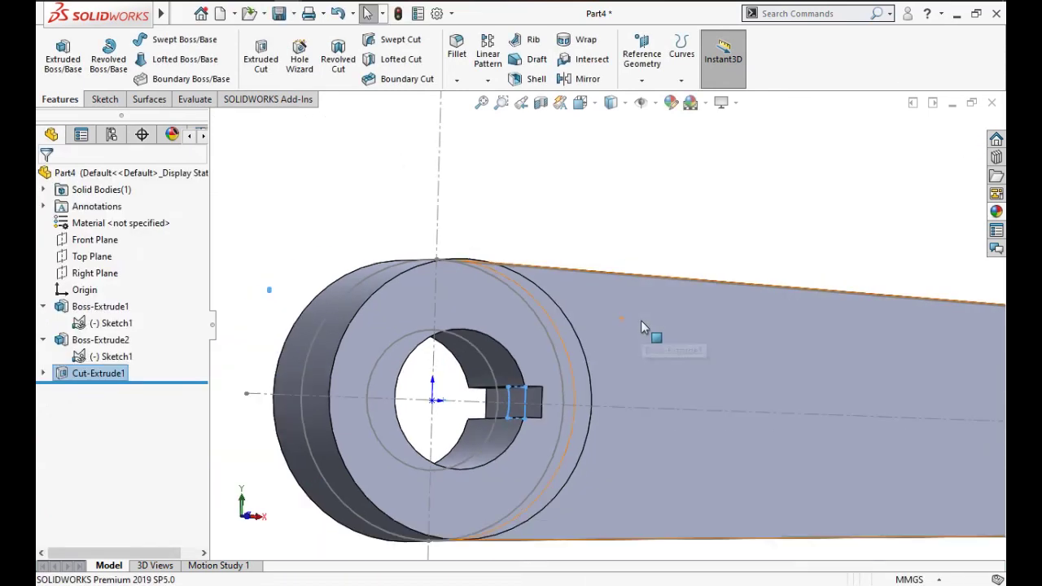
scroll(640, 320, "up", 5)
mouse_move(641, 320)
middle_mouse_down()
mouse_move(577, 280)
mouse_move(621, 416)
middle_mouse_up()
scroll(541, 257, "down", 3)
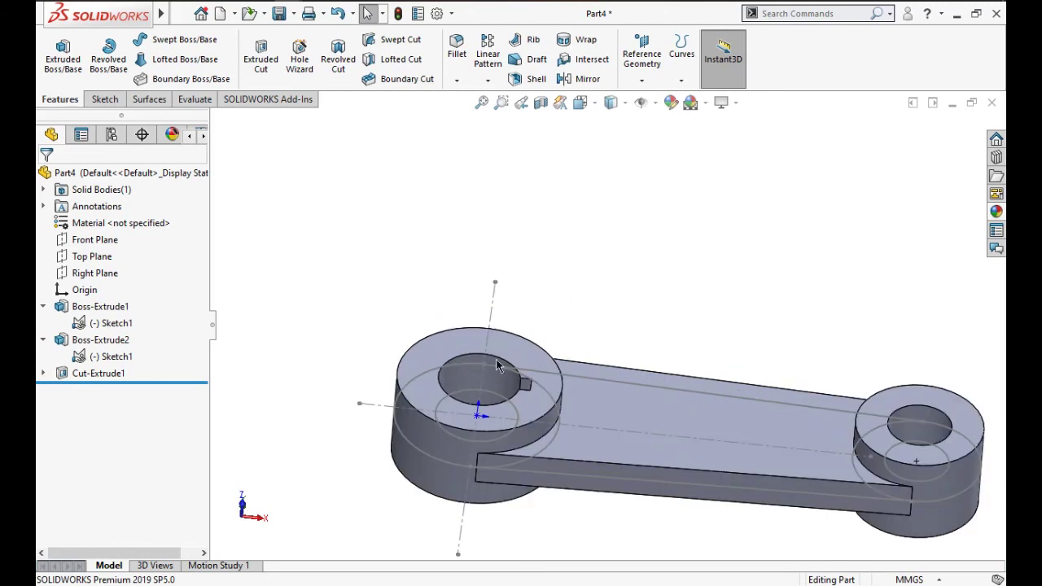
Hide Sketch1 and the origin, then save the part as 'Arm'
left_click(429, 370)
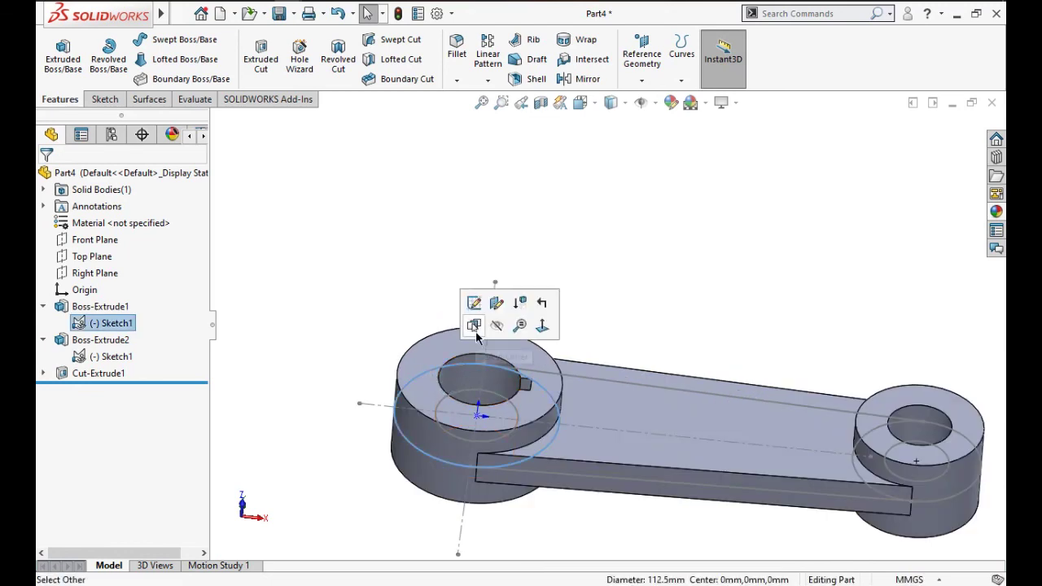
left_click(496, 326)
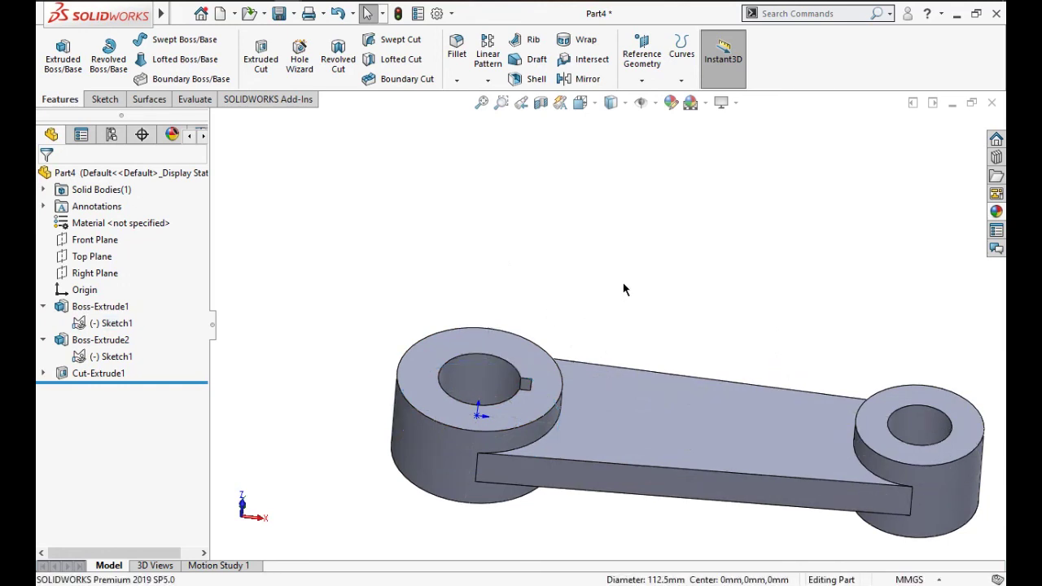
left_click(91, 291)
left_click(91, 270)
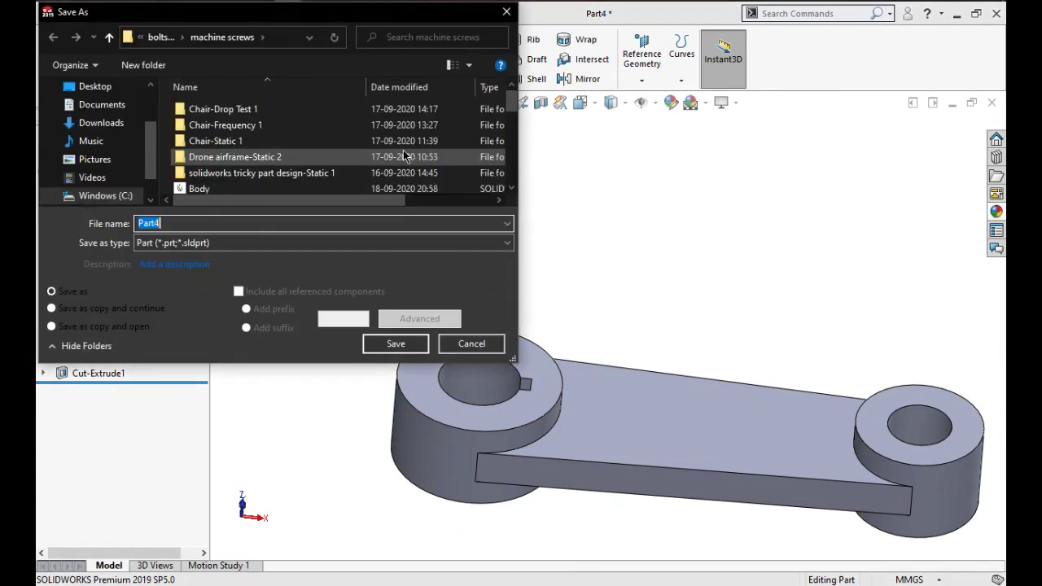
key("Return")
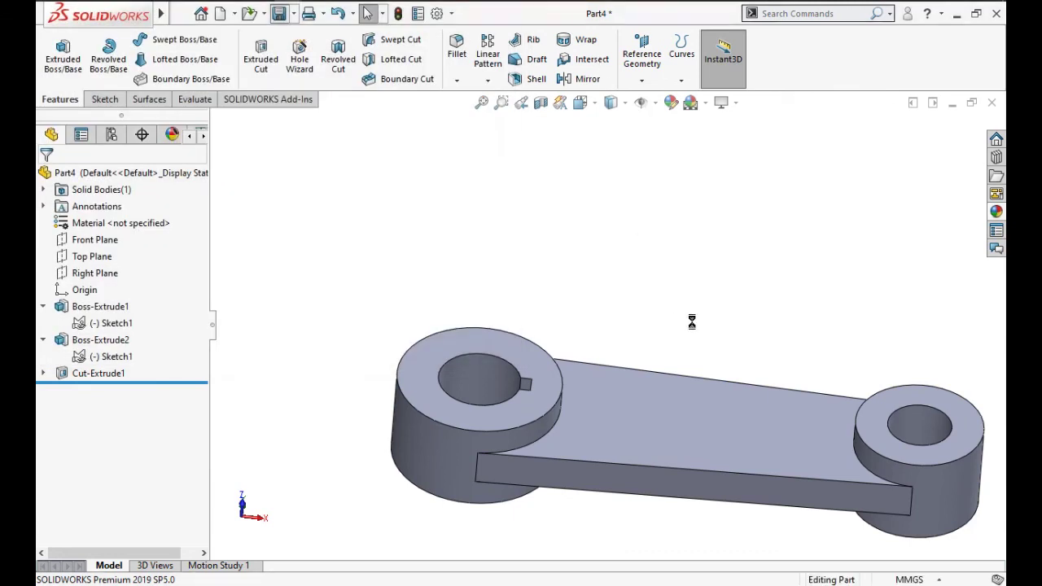
Apply the polished aluminum Metal appearance to the whole Arm part
left_click(205, 173)
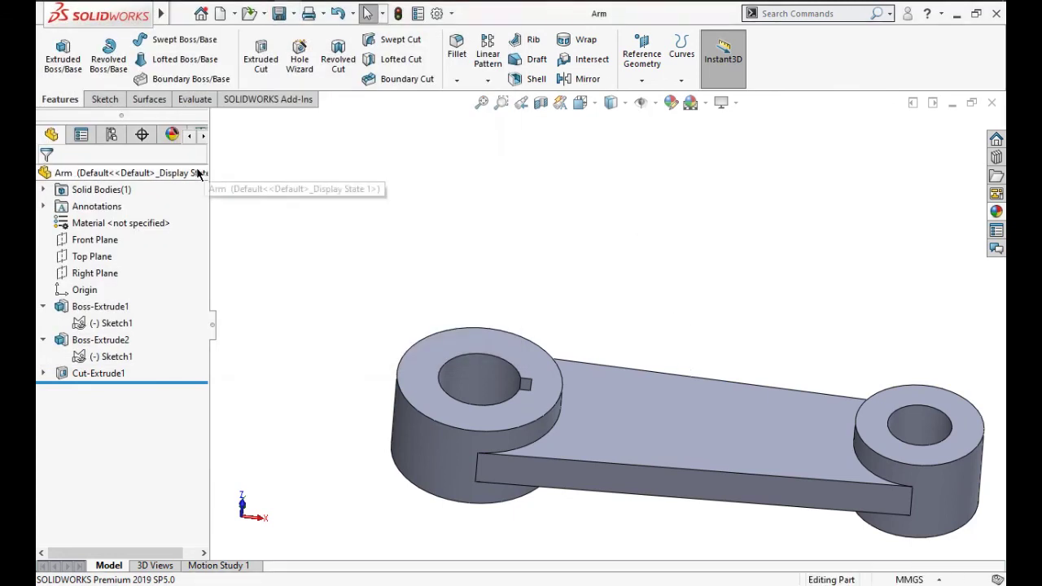
left_click(996, 211)
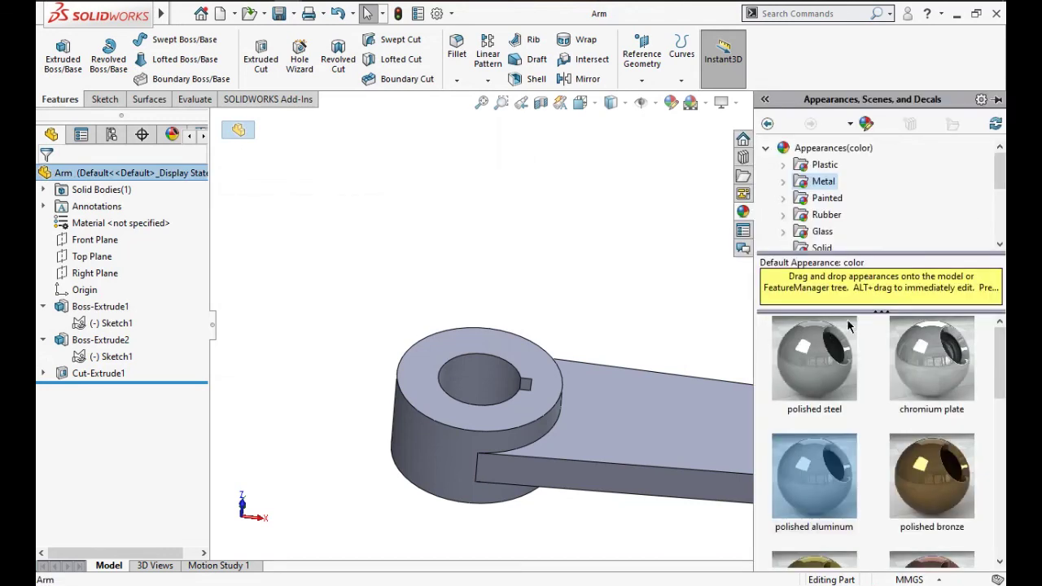
left_click(812, 481)
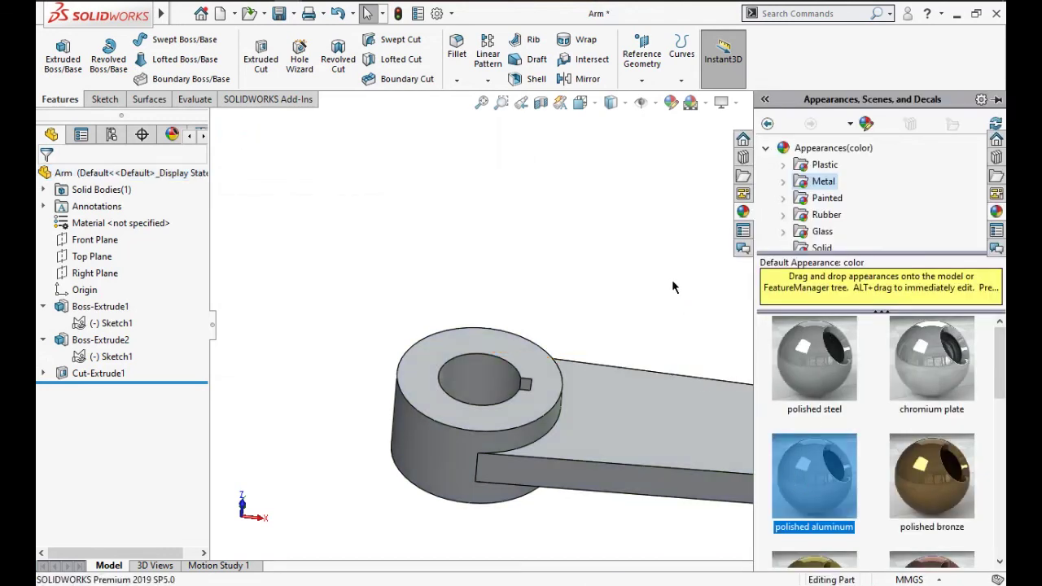